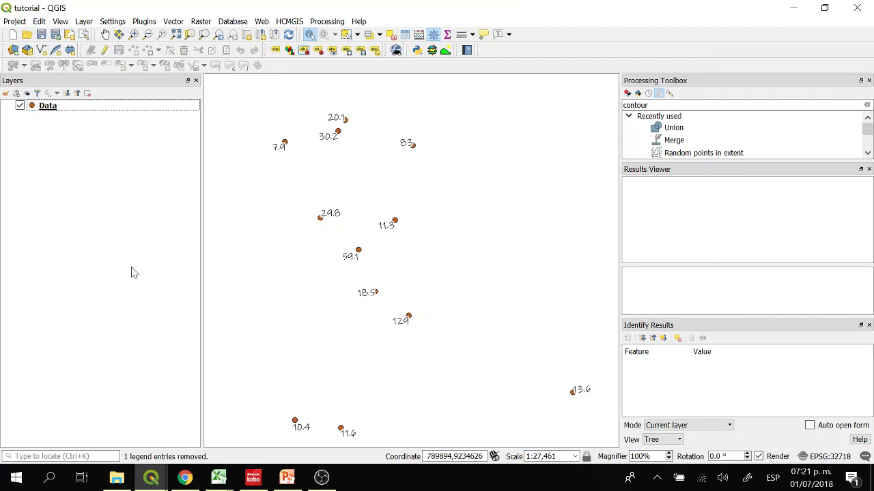
Step: Review the Data layer's attribute table, checking all columns through Sulfates and the records down to the last row
{"action": "right_click", "coordinate": [53, 110]}
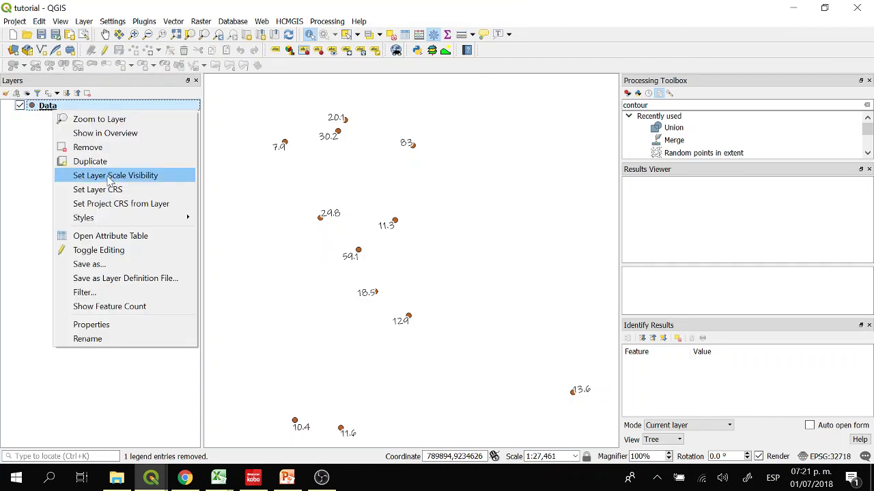
{"action": "left_click", "coordinate": [95, 236]}
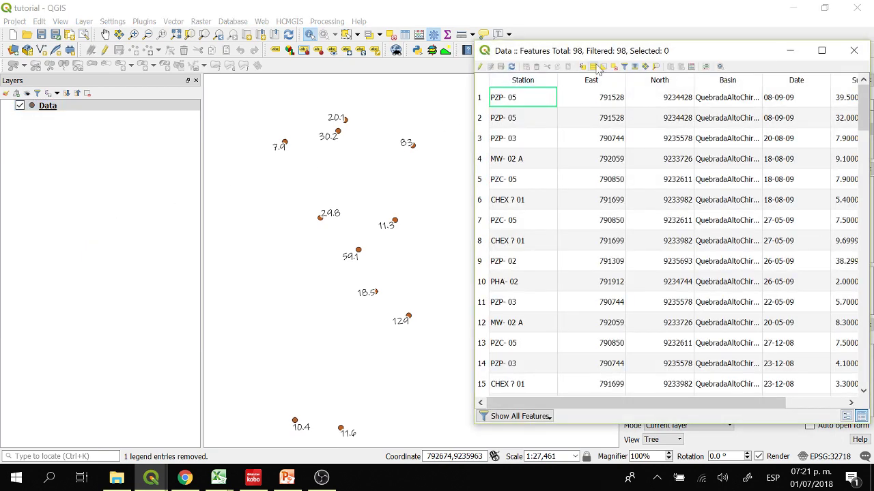
{"action": "left_click_drag", "start_coordinate": [653, 56], "coordinate": [334, 54]}
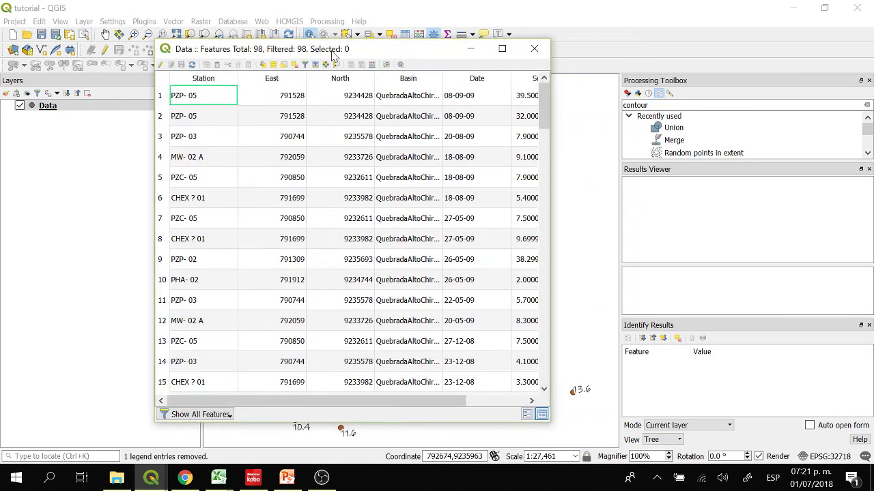
{"action": "left_click_drag", "start_coordinate": [550, 164], "coordinate": [775, 164]}
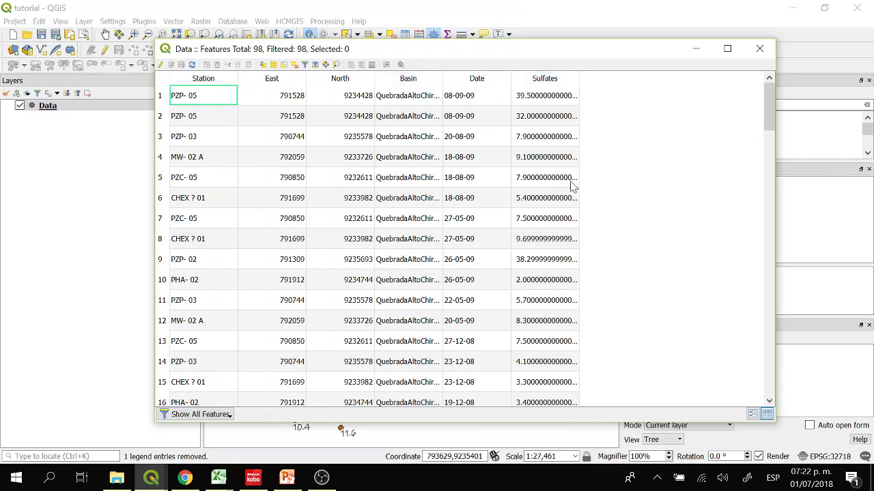
{"action": "left_click_drag", "start_coordinate": [770, 119], "coordinate": [744, 389]}
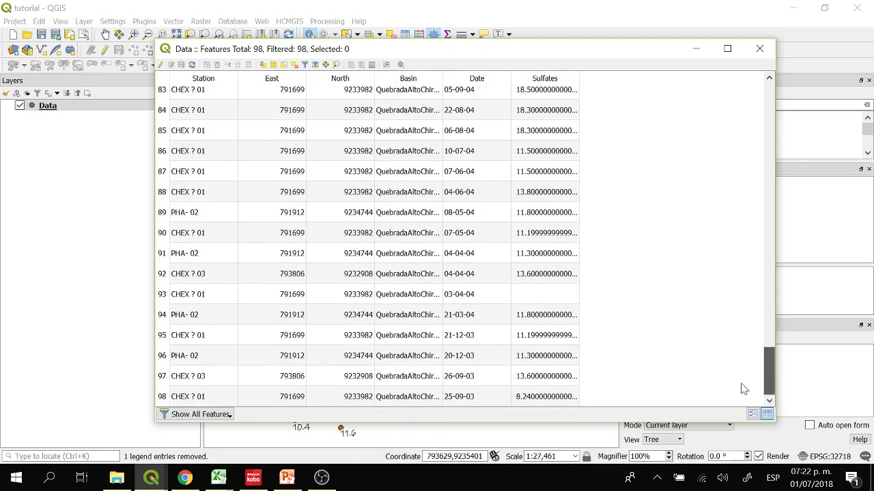
{"action": "left_click", "coordinate": [759, 48]}
Step: Select the Data layer and clear the existing search text in the Processing Toolbox
{"action": "left_click", "coordinate": [69, 107]}
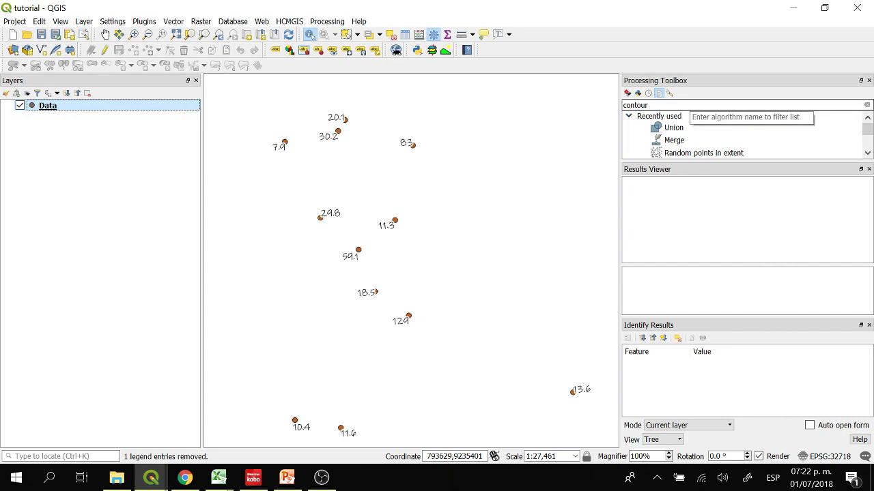
{"action": "double_click", "coordinate": [645, 106]}
{"action": "key", "text": "BackSpace"}
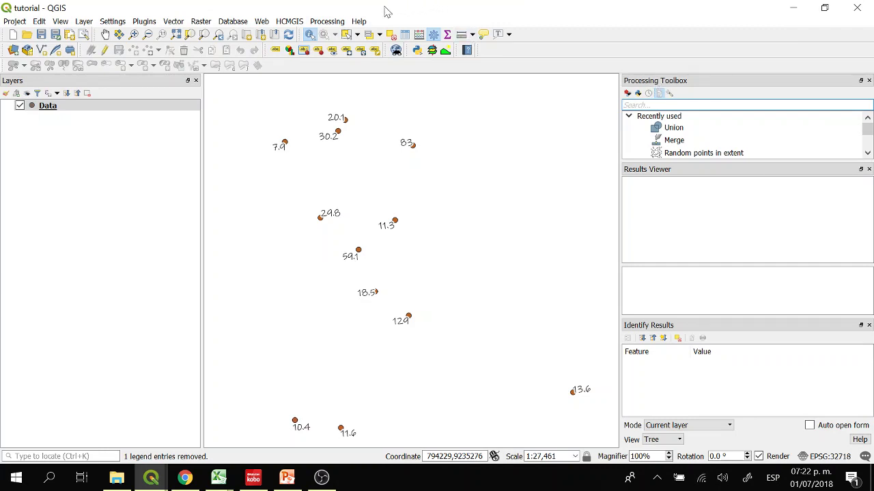
Step: Hide the Processing Toolbox and show it again
{"action": "left_click", "coordinate": [327, 21]}
{"action": "left_click", "coordinate": [334, 35]}
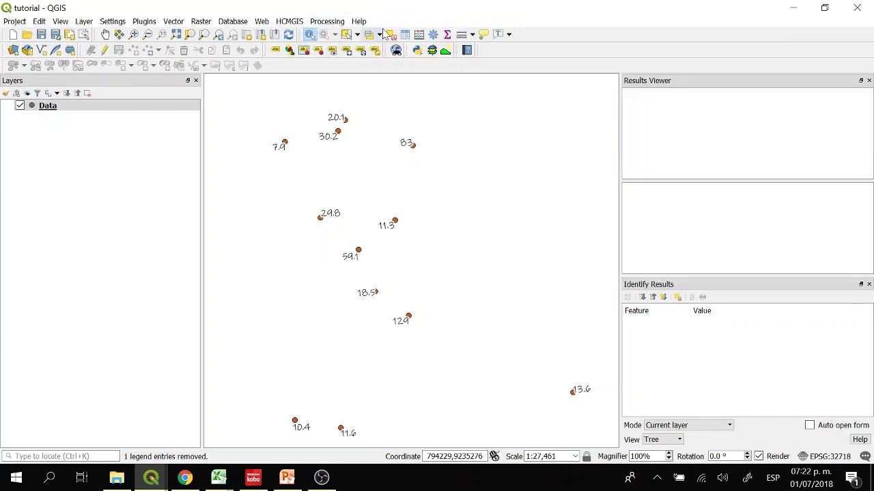
{"action": "left_click", "coordinate": [326, 21]}
{"action": "left_click", "coordinate": [342, 35]}
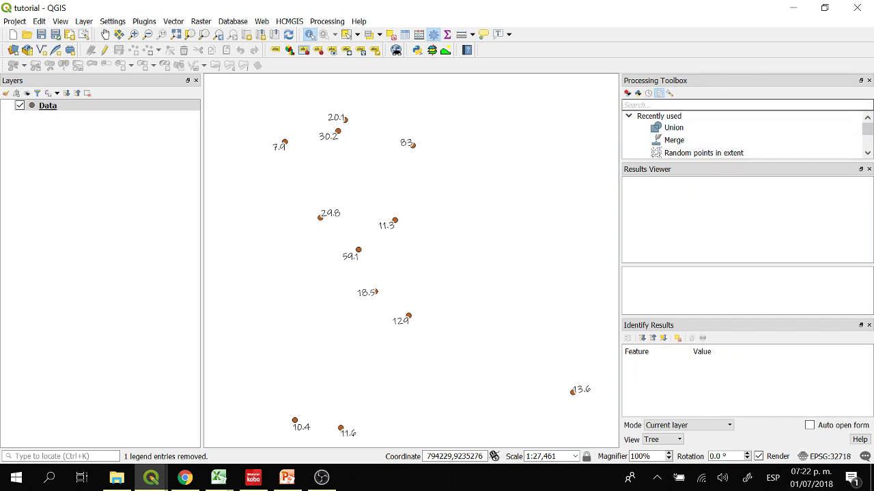
Step: Search the Processing Toolbox for "idw" and open the IDW interpolation tool
{"action": "type", "text": "i"}
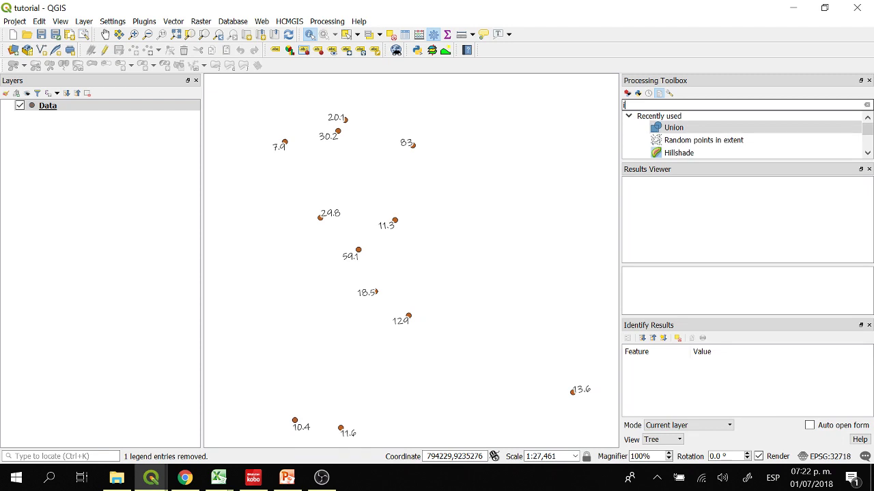
{"action": "type", "text": "dw"}
{"action": "left_click", "coordinate": [713, 129]}
{"action": "double_click", "coordinate": [713, 130]}
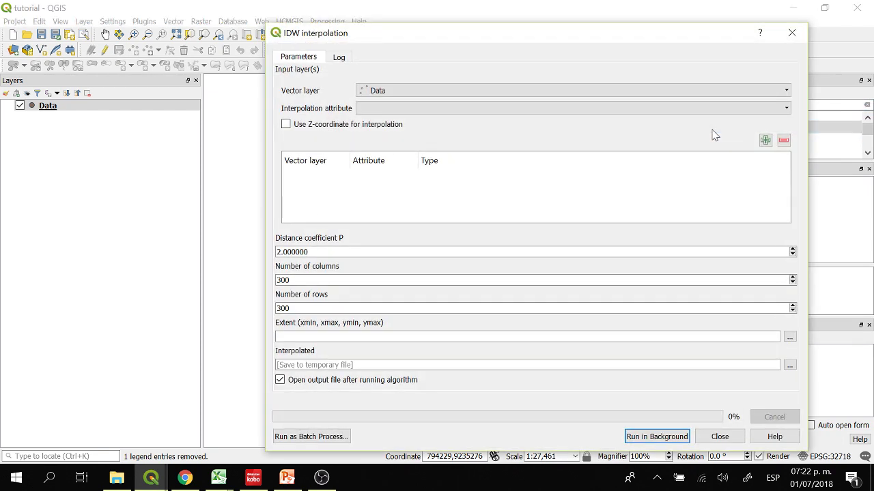
Step: Choose Data as the vector layer and Sulfates as the interpolation attribute, and add them to the interpolation inputs
{"action": "left_click_drag", "start_coordinate": [454, 39], "coordinate": [335, 48]}
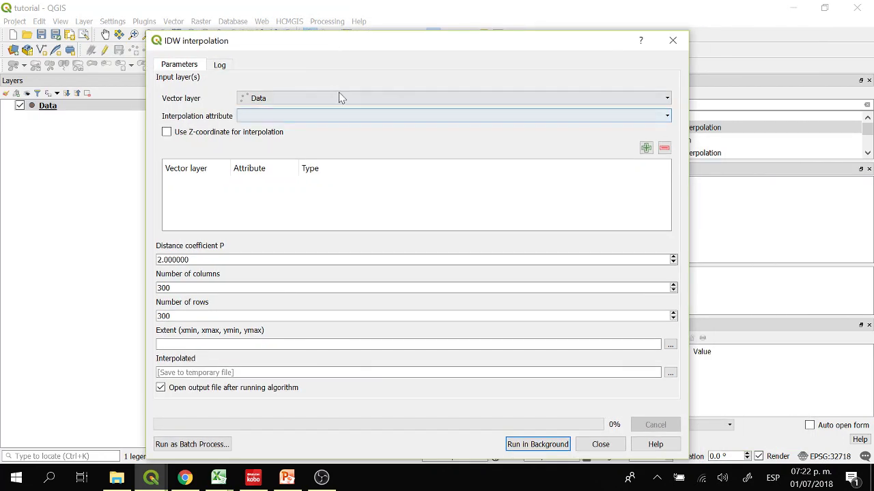
{"action": "left_click_drag", "start_coordinate": [397, 43], "coordinate": [402, 16]}
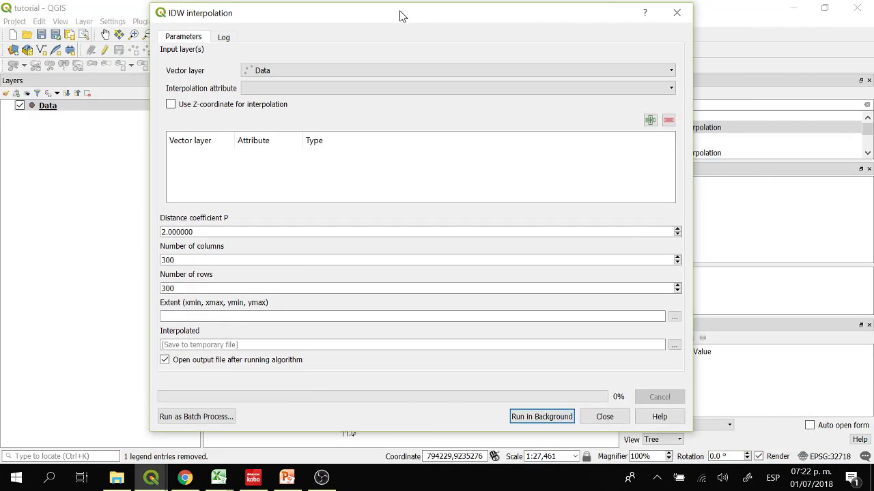
{"action": "left_click", "coordinate": [284, 73]}
{"action": "left_click", "coordinate": [281, 83]}
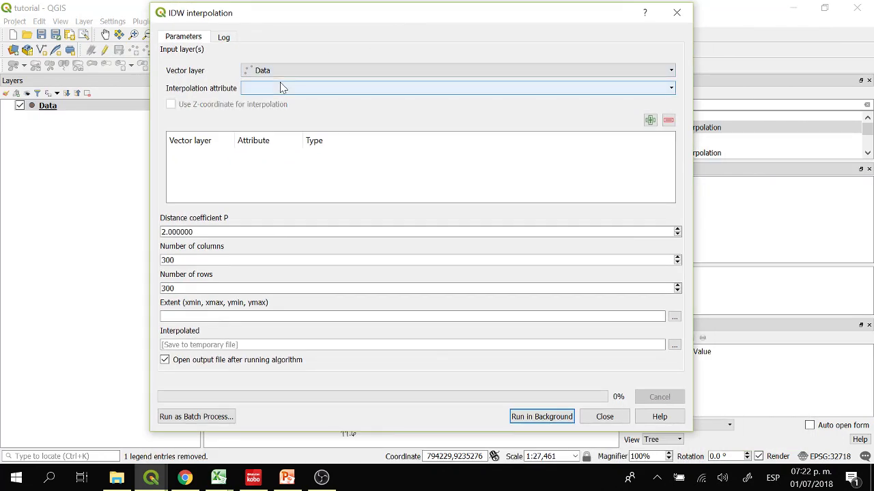
{"action": "left_click", "coordinate": [277, 90]}
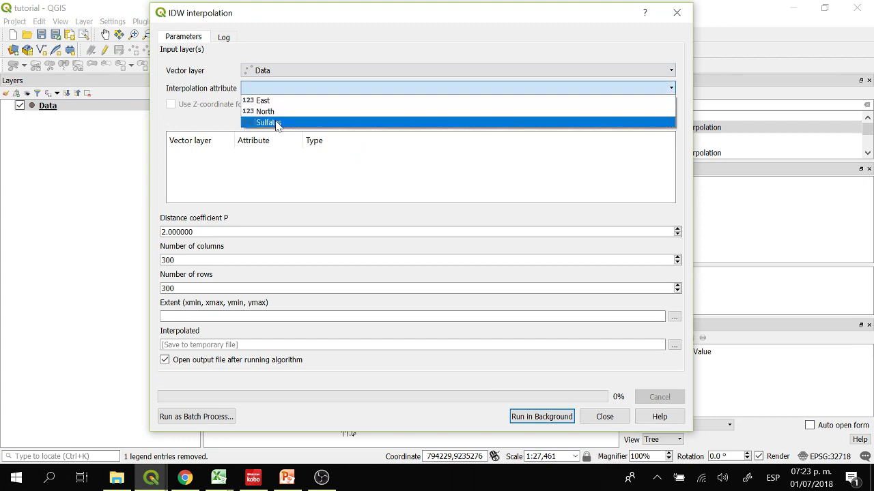
{"action": "left_click", "coordinate": [277, 123]}
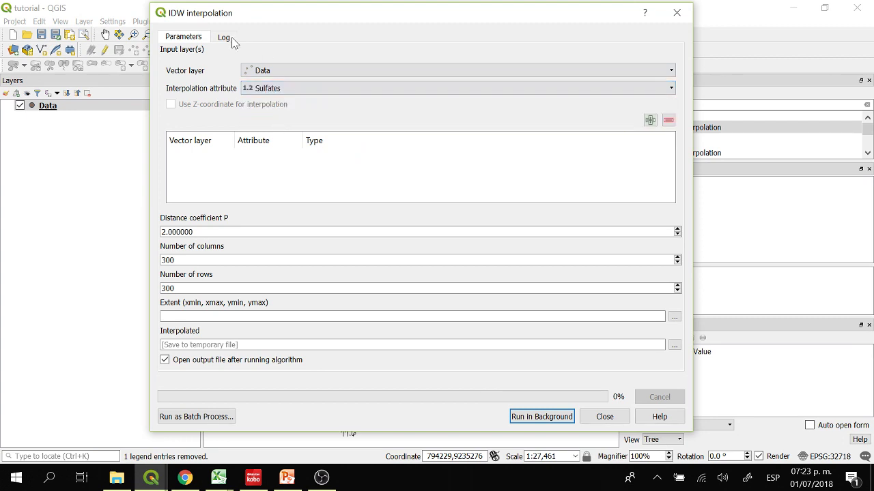
{"action": "left_click", "coordinate": [649, 121]}
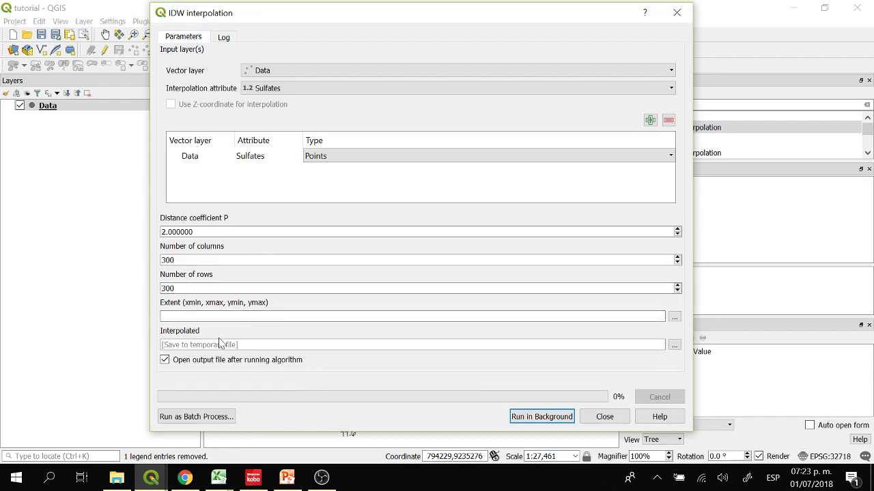
Step: Draw the interpolation extent on the canvas around all points, about 790172 to 794141 east and 9232186 to 9236112 north
{"action": "left_click", "coordinate": [674, 318]}
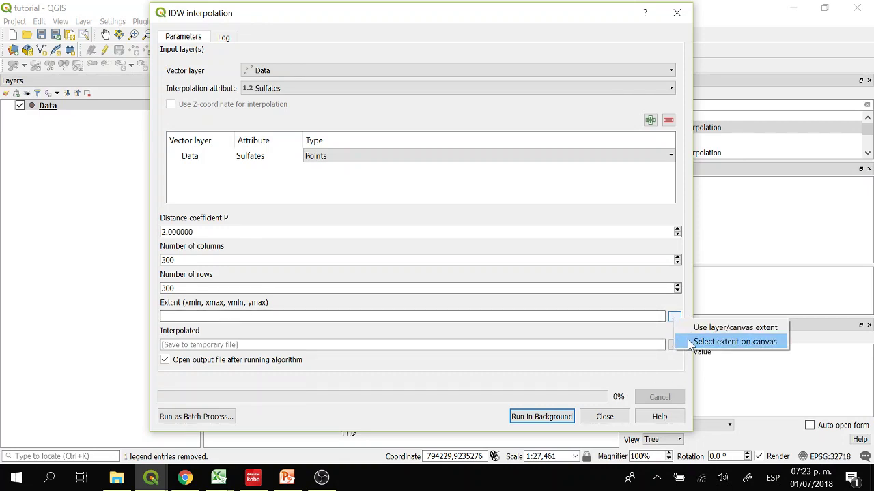
{"action": "left_click", "coordinate": [735, 341]}
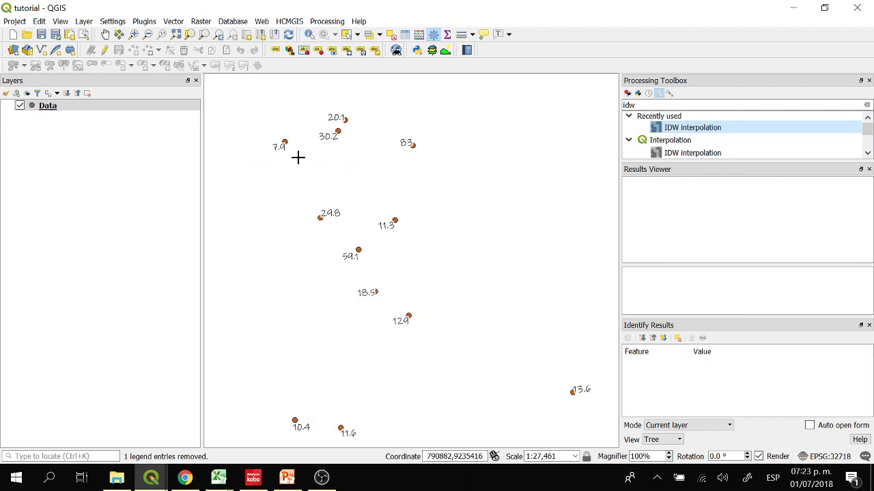
{"action": "scroll", "coordinate": [309, 161], "scroll_direction": "down", "scroll_amount": 2}
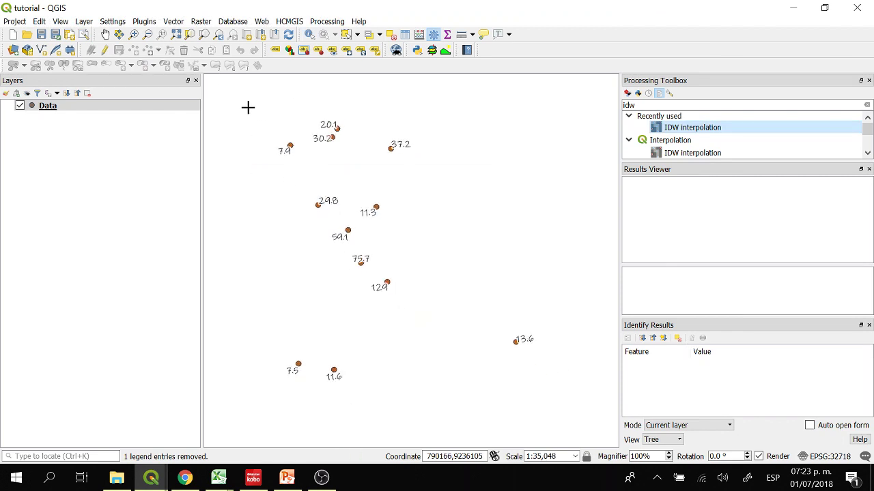
{"action": "left_click_drag", "start_coordinate": [248, 107], "coordinate": [548, 399]}
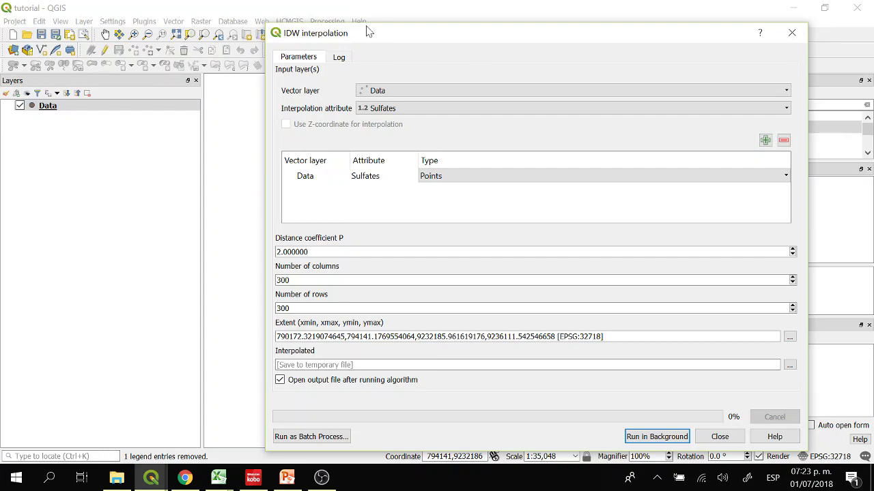
Step: Run the IDW interpolation to a temporary file and place the Data layer above the resulting raster
{"action": "left_click_drag", "start_coordinate": [382, 34], "coordinate": [283, 22]}
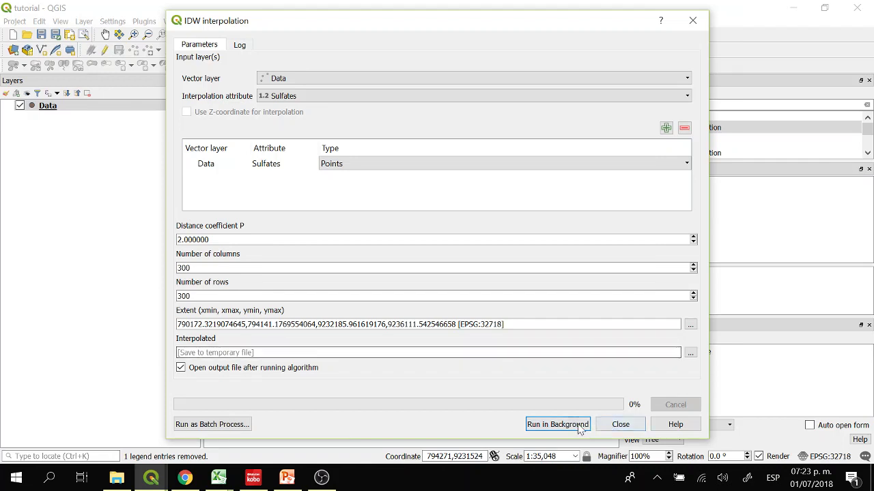
{"action": "left_click", "coordinate": [572, 425]}
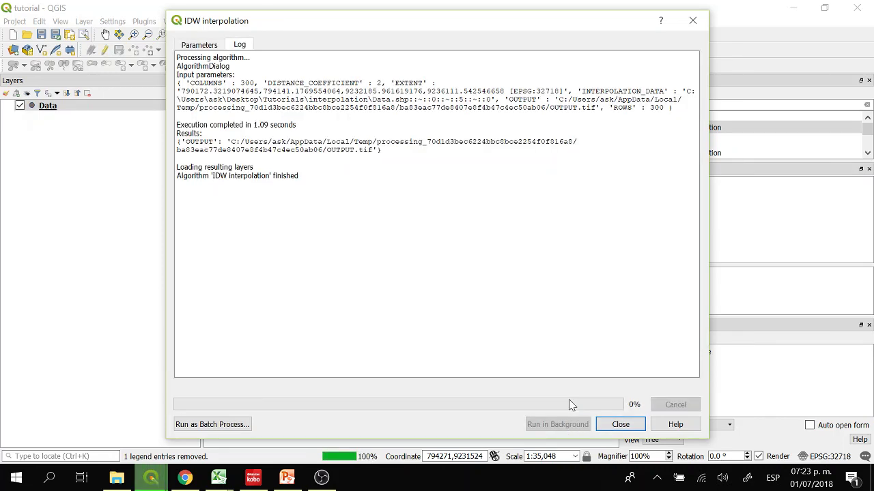
{"action": "left_click", "coordinate": [621, 424]}
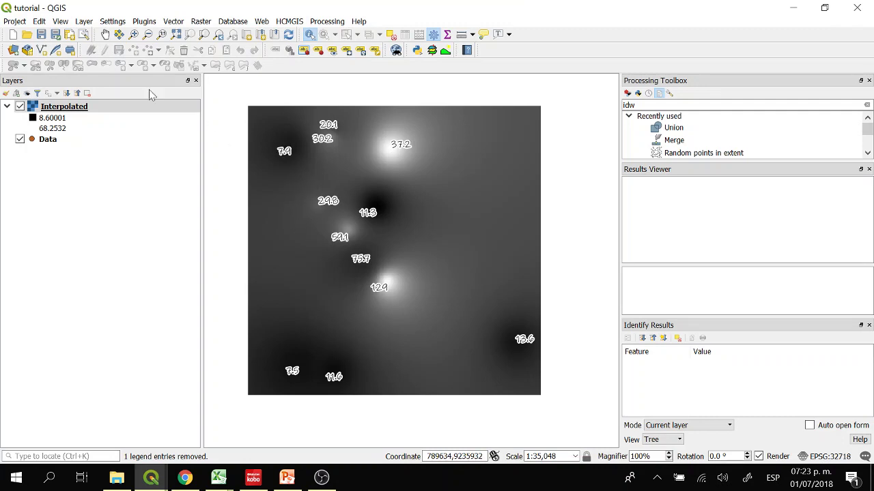
{"action": "left_click_drag", "start_coordinate": [41, 141], "coordinate": [43, 102]}
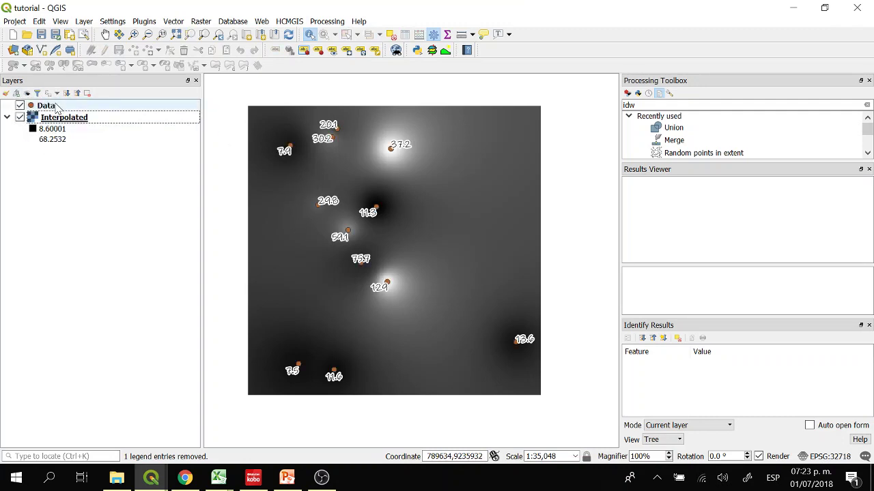
Step: Review the Data layer's label settings, including the Sulfates label field, the text font and the text buffer
{"action": "left_click", "coordinate": [43, 107]}
{"action": "right_click", "coordinate": [43, 111]}
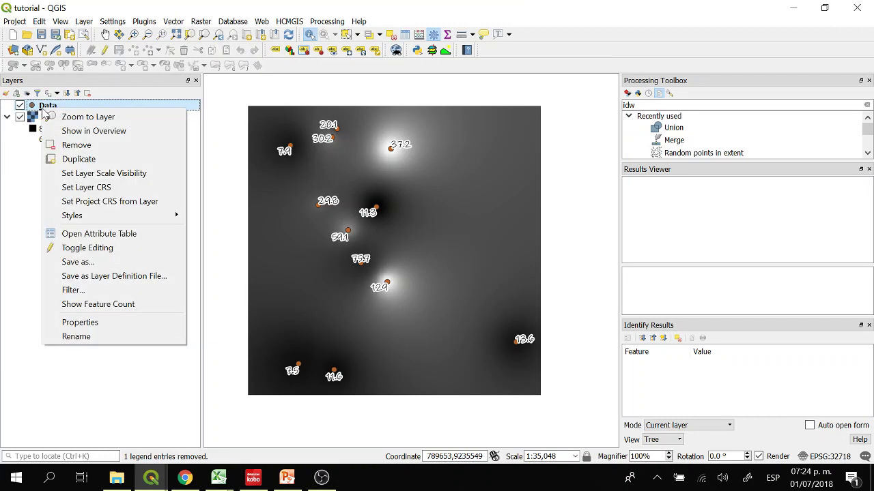
{"action": "left_click", "coordinate": [111, 322]}
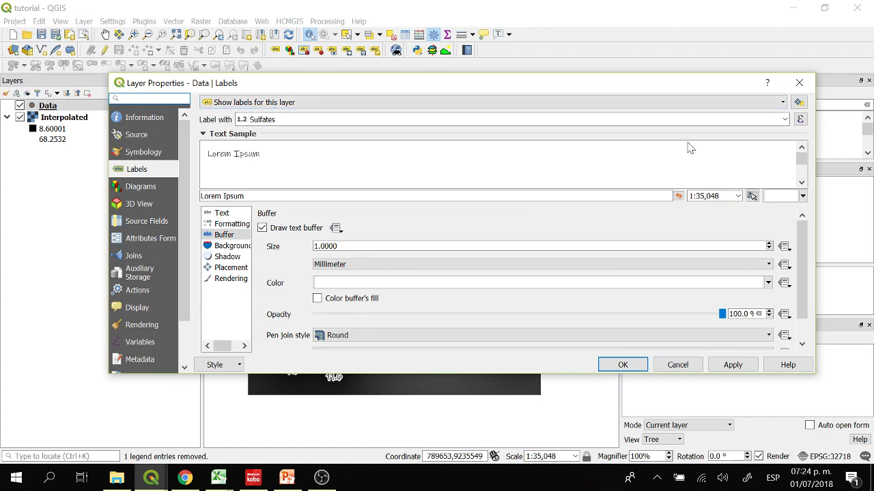
{"action": "left_click", "coordinate": [784, 119]}
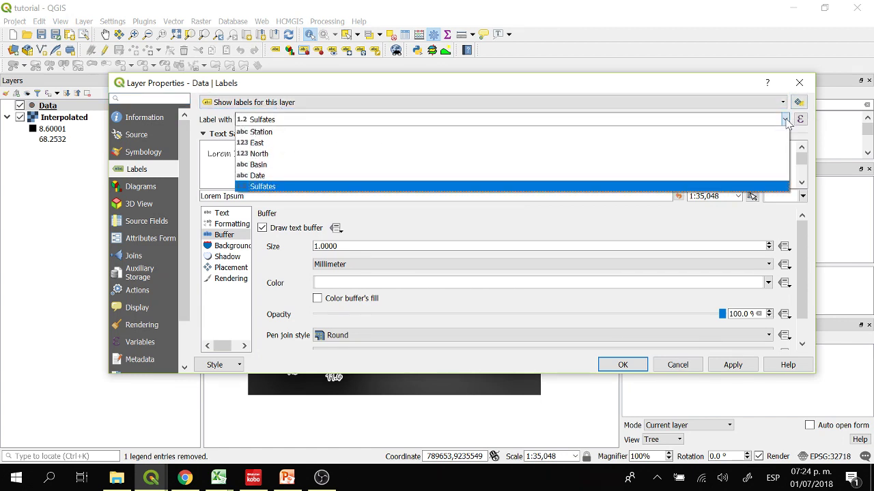
{"action": "left_click", "coordinate": [284, 187]}
{"action": "left_click", "coordinate": [240, 214]}
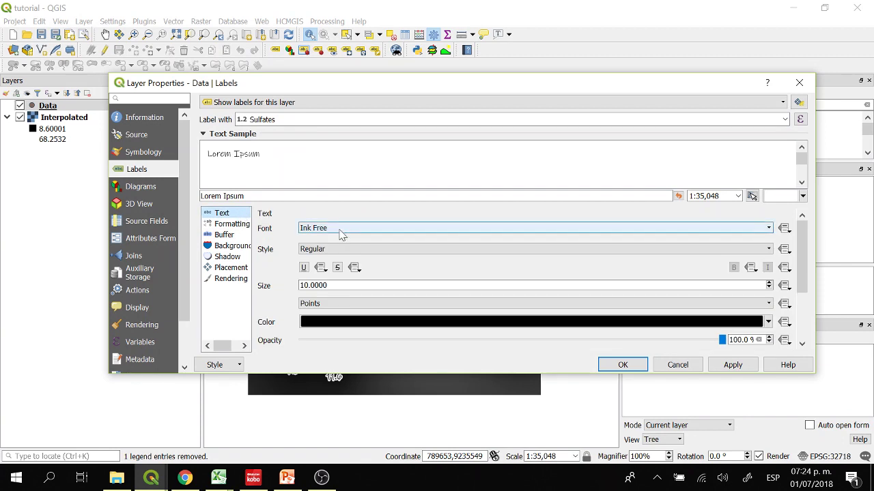
{"action": "left_click", "coordinate": [225, 235]}
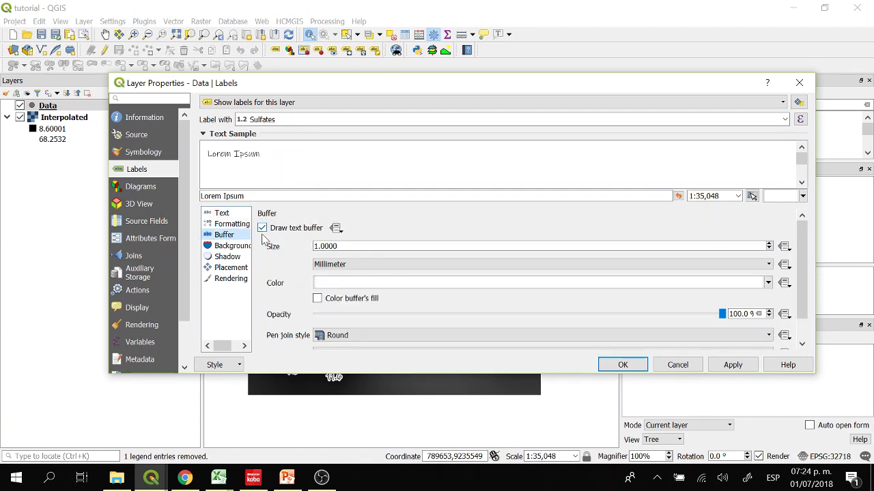
{"action": "left_click", "coordinate": [623, 364]}
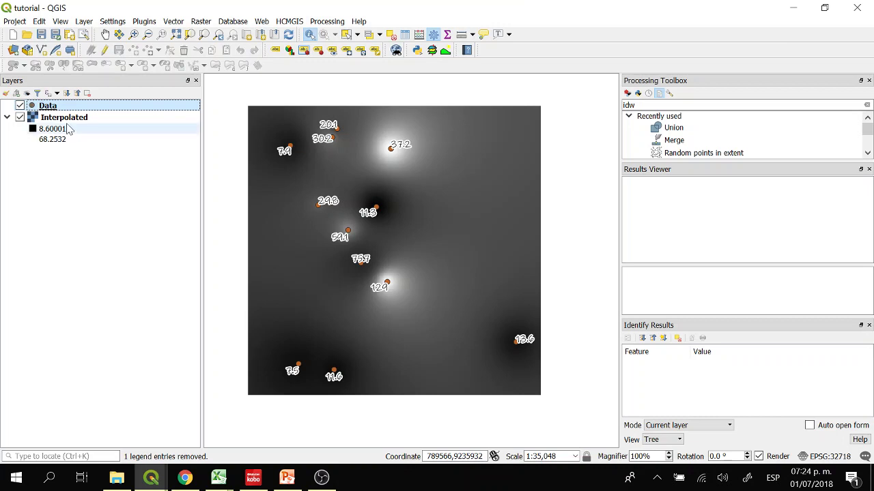
Step: Set the Interpolated raster's render type to Singleband pseudocolor in its layer properties
{"action": "left_click", "coordinate": [86, 119]}
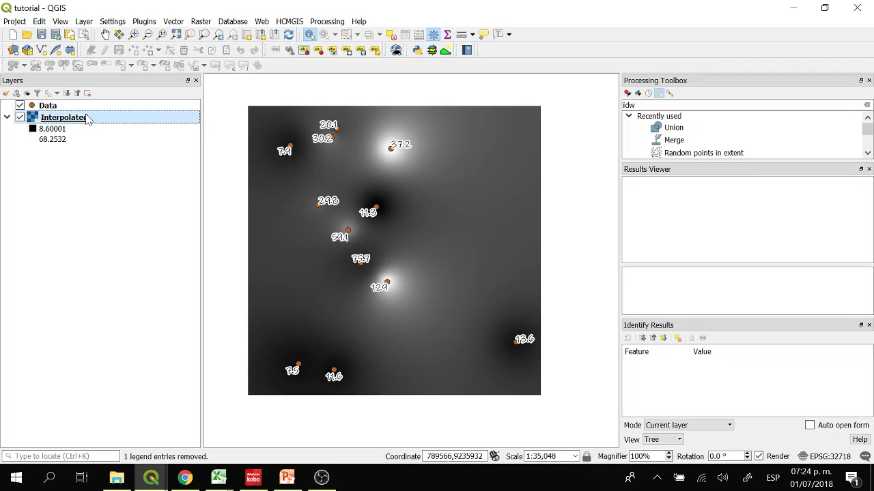
{"action": "right_click", "coordinate": [88, 120]}
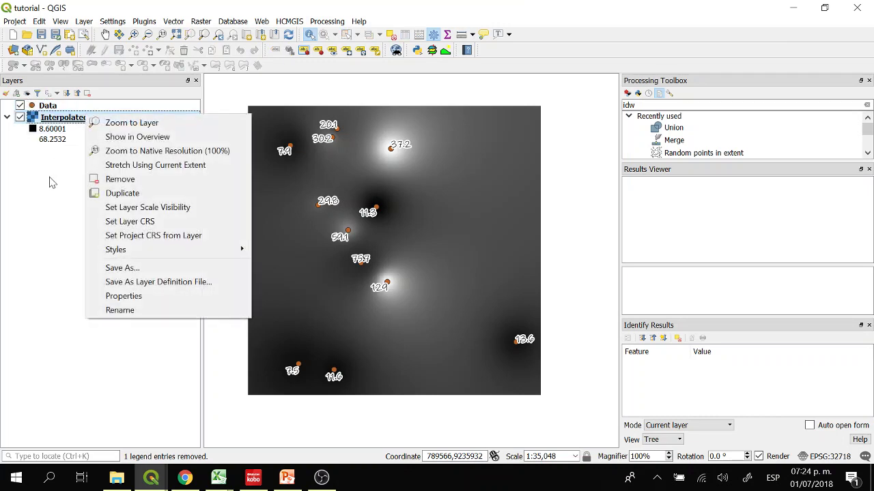
{"action": "left_click", "coordinate": [49, 182]}
{"action": "right_click", "coordinate": [107, 119]}
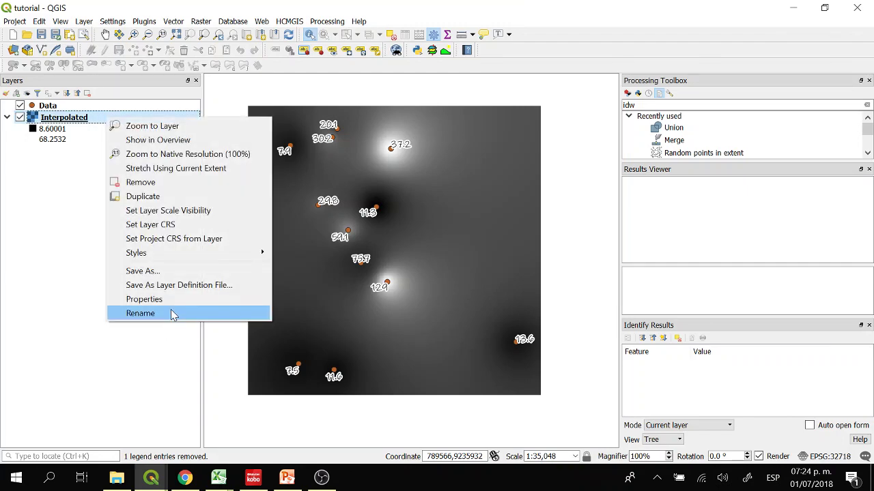
{"action": "left_click", "coordinate": [190, 300]}
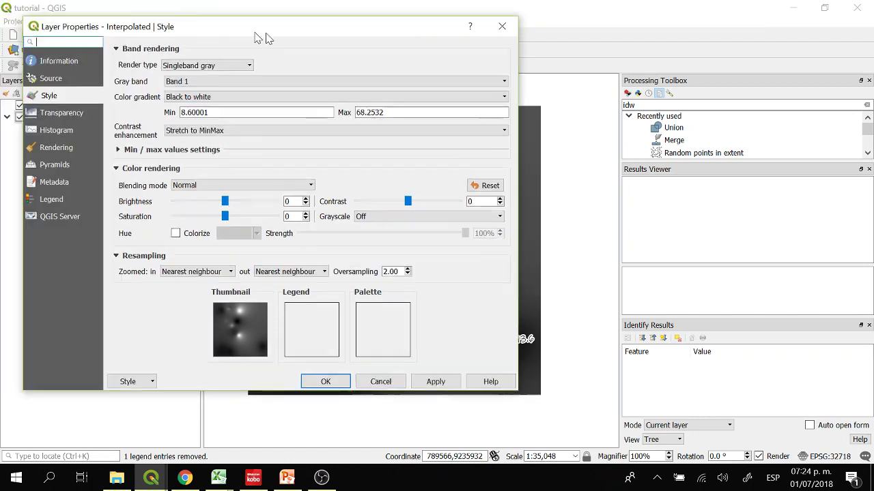
{"action": "left_click_drag", "start_coordinate": [260, 37], "coordinate": [387, 46]}
{"action": "left_click", "coordinate": [326, 74]}
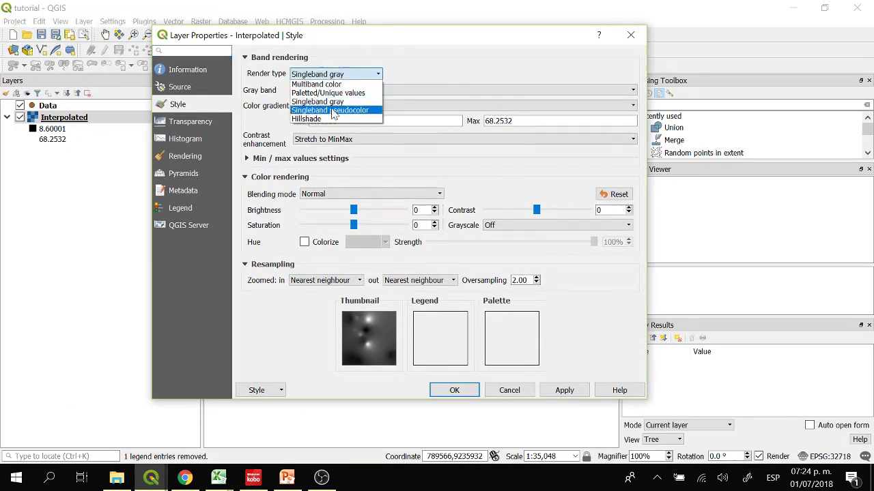
{"action": "left_click", "coordinate": [333, 111]}
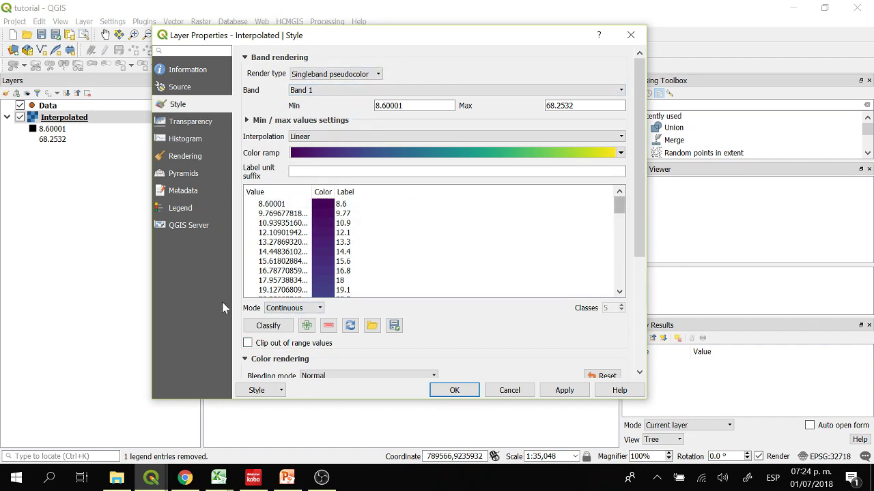
{"action": "mouse_move", "coordinate": [636, 154]}
{"action": "left_mouse_down"}
{"action": "mouse_move", "coordinate": [635, 219]}
{"action": "mouse_move", "coordinate": [637, 155]}
{"action": "left_mouse_up"}
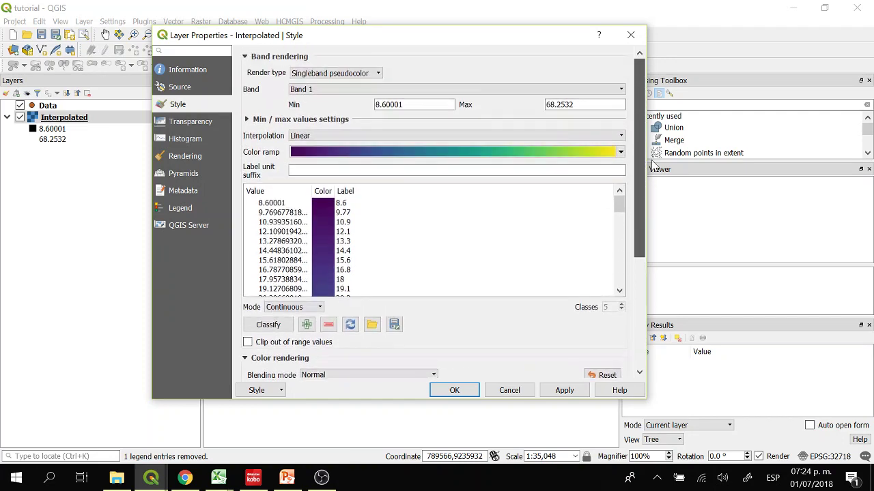
Step: Classify the Interpolated raster's colors in Quantile mode and apply the style to the map
{"action": "left_click", "coordinate": [308, 310]}
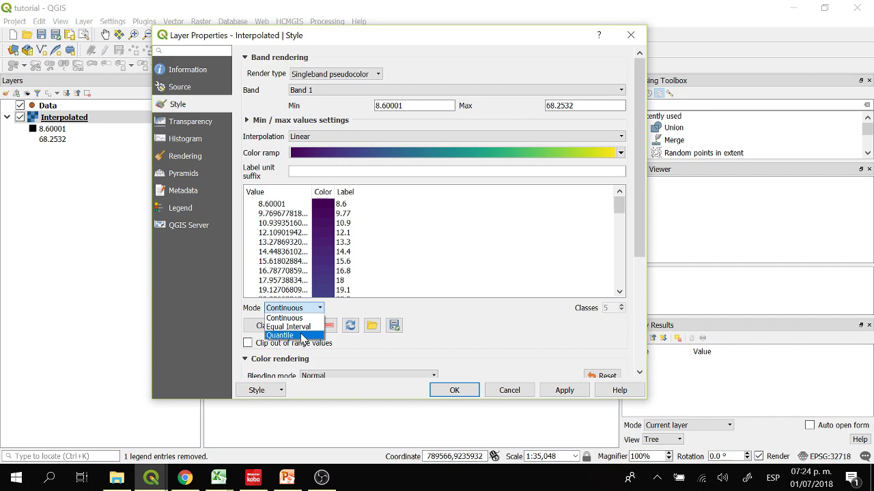
{"action": "left_click", "coordinate": [303, 335]}
{"action": "left_click_drag", "start_coordinate": [554, 45], "coordinate": [271, 69]}
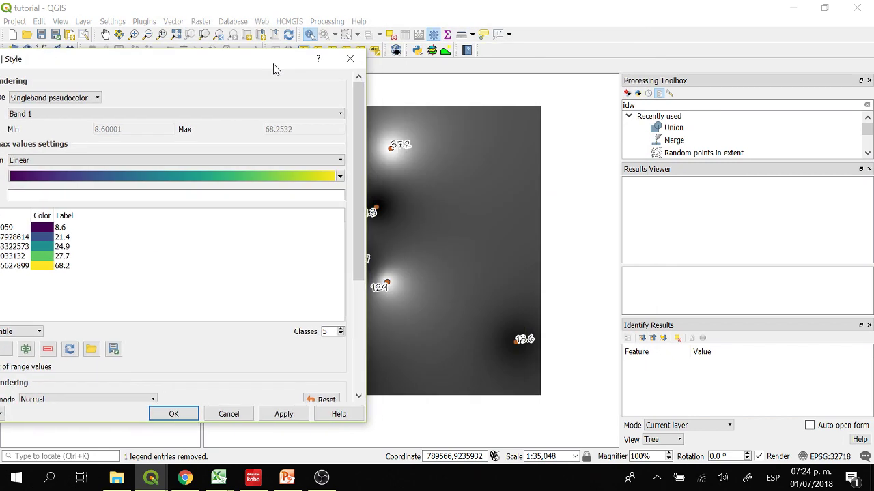
{"action": "left_click", "coordinate": [281, 410]}
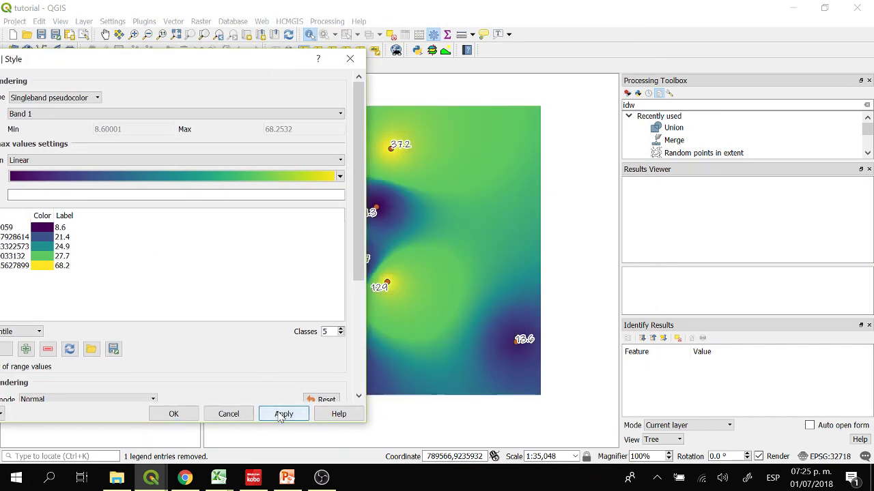
Step: Set the raster's classification mode to Continuous, apply the style and close the layer properties
{"action": "left_click_drag", "start_coordinate": [260, 66], "coordinate": [468, 18]}
{"action": "left_click", "coordinate": [237, 285]}
{"action": "key", "text": "Escape"}
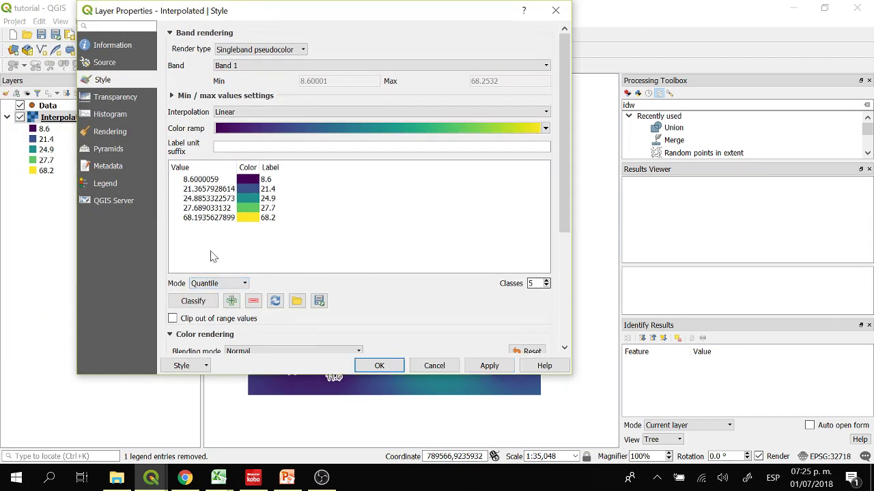
{"action": "left_click", "coordinate": [217, 283]}
{"action": "left_click", "coordinate": [213, 291]}
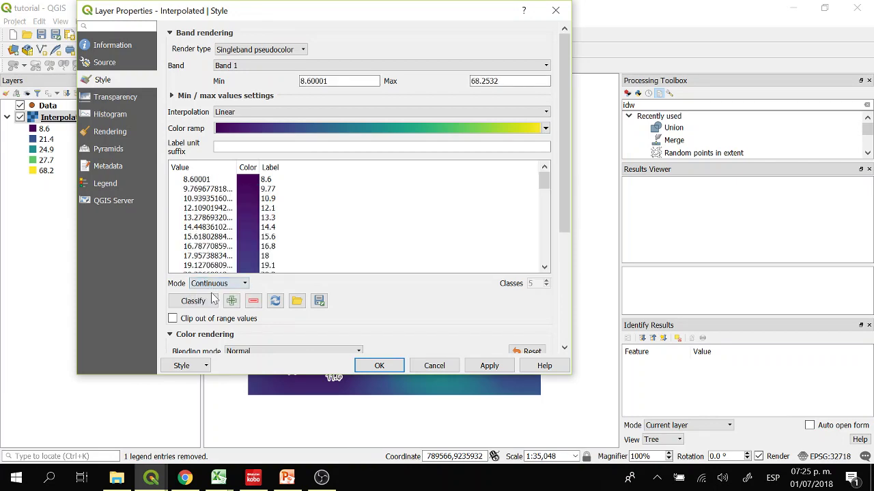
{"action": "left_click", "coordinate": [490, 365]}
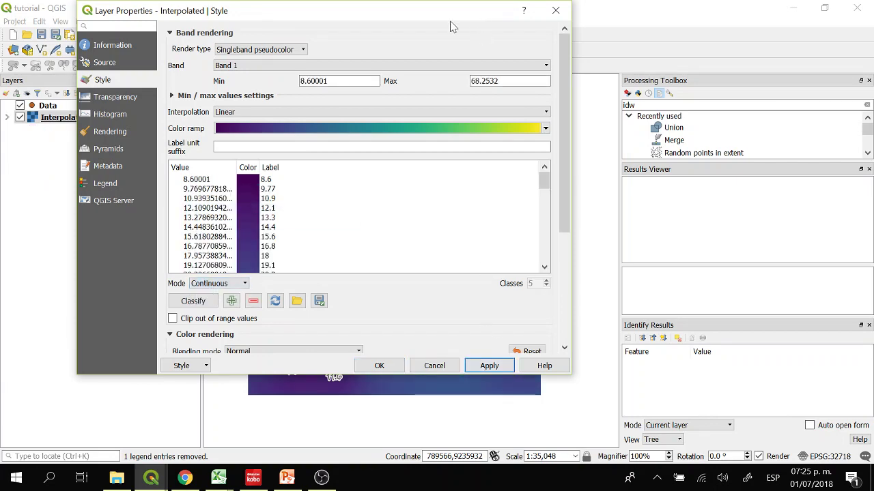
{"action": "left_click_drag", "start_coordinate": [475, 23], "coordinate": [404, 21]}
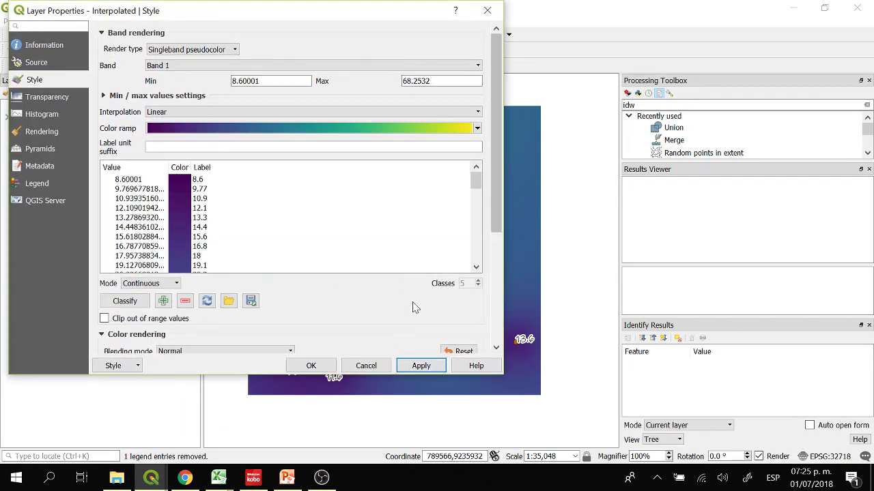
{"action": "left_click", "coordinate": [311, 365]}
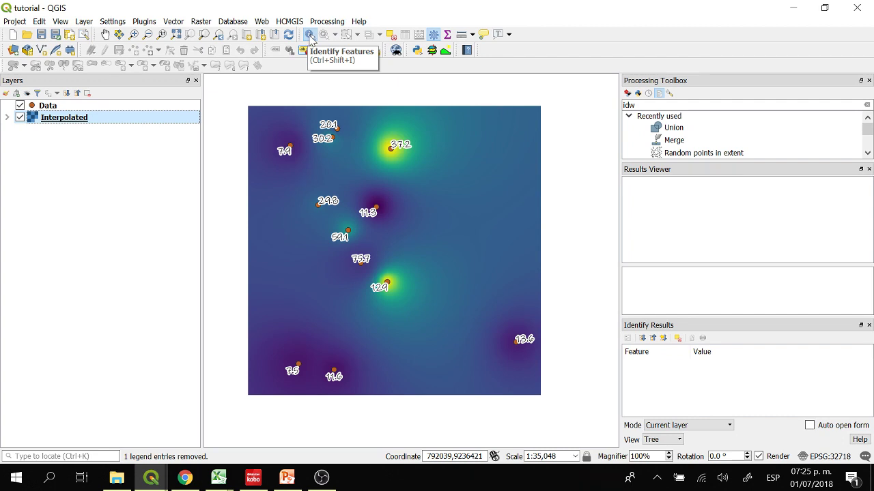
Step: Identify the Interpolated raster's value at a spot east of the point labeled 11.3
{"action": "left_click", "coordinate": [310, 35]}
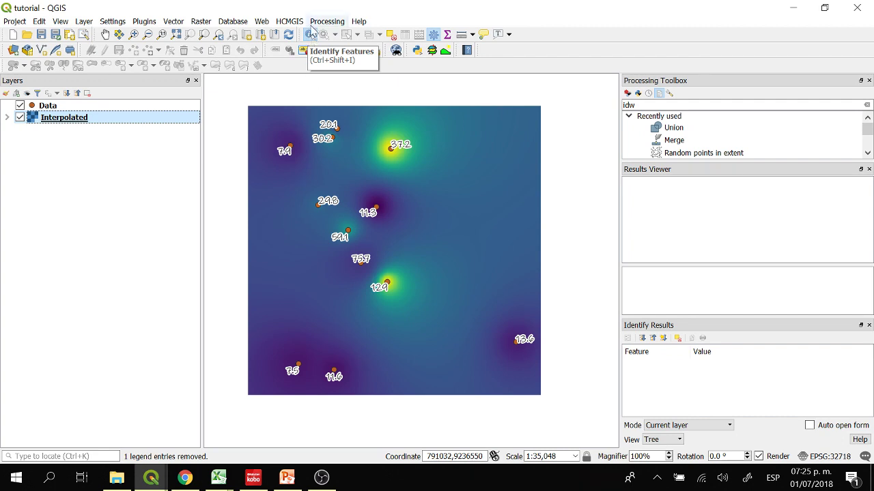
{"action": "left_click", "coordinate": [447, 200]}
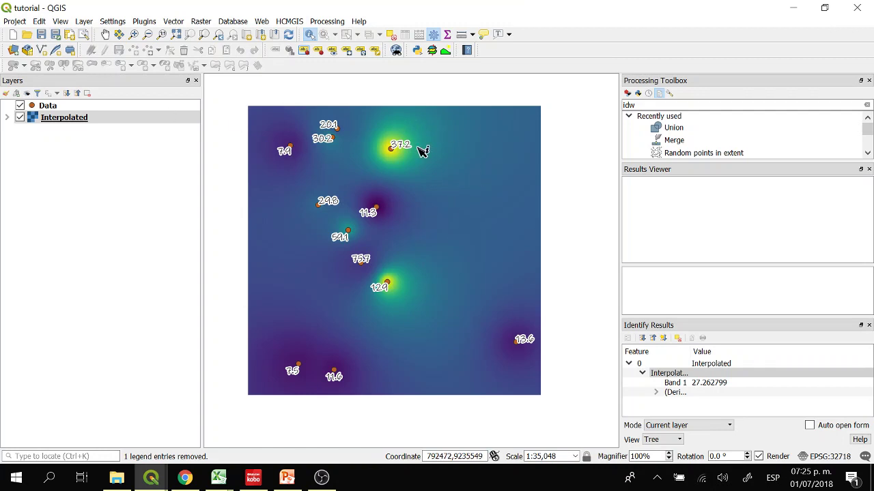
Step: Find and open the Contour processing tool and choose Interpolated as its input layer
{"action": "left_click", "coordinate": [682, 105]}
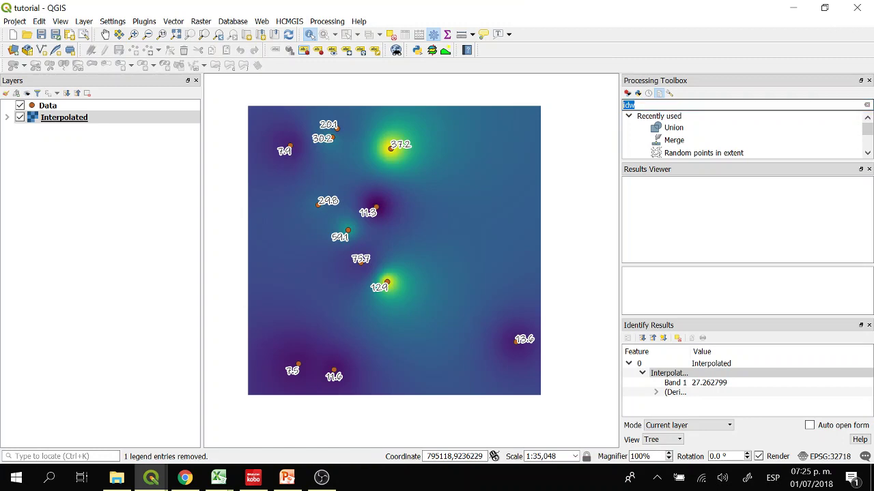
{"action": "type", "text": "contour"}
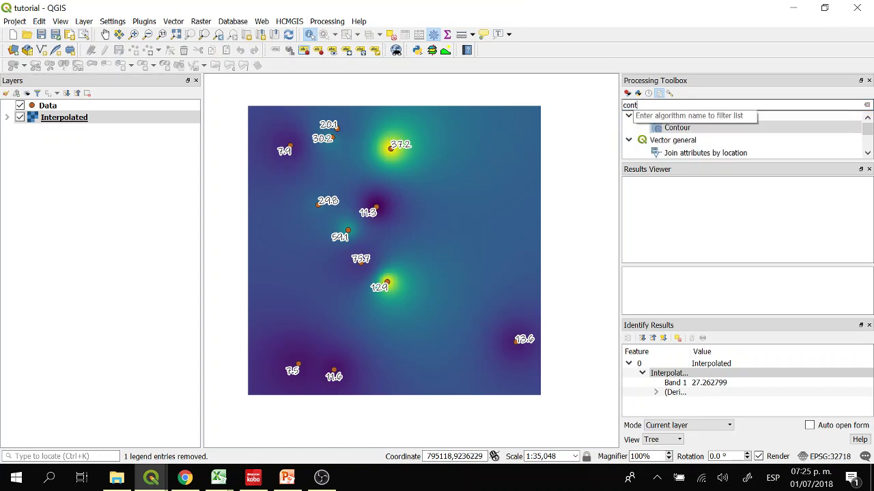
{"action": "double_click", "coordinate": [695, 130]}
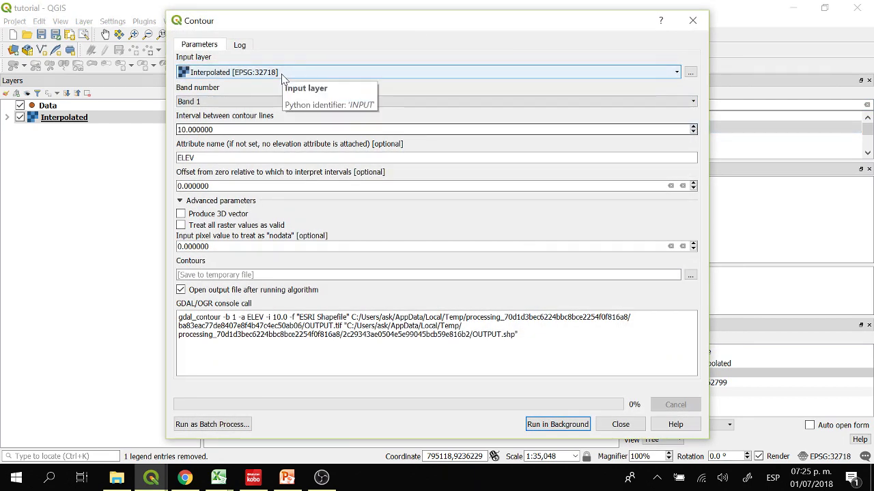
{"action": "left_click", "coordinate": [209, 72]}
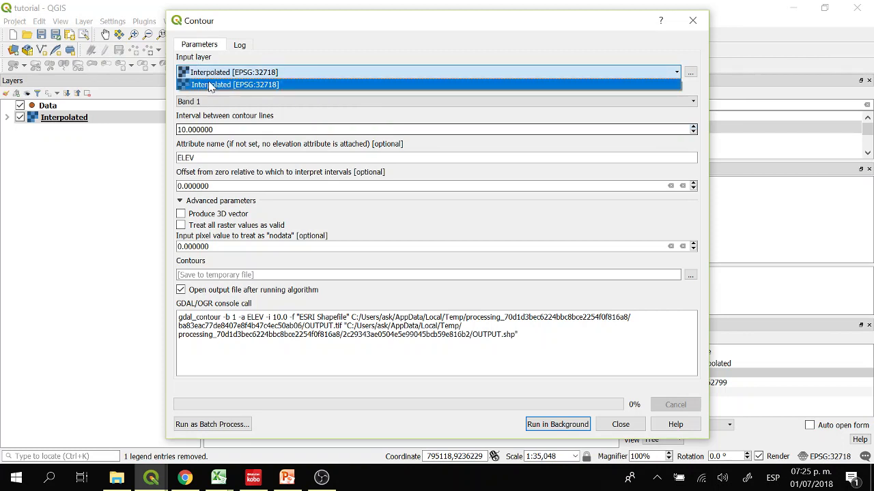
{"action": "left_click", "coordinate": [210, 85]}
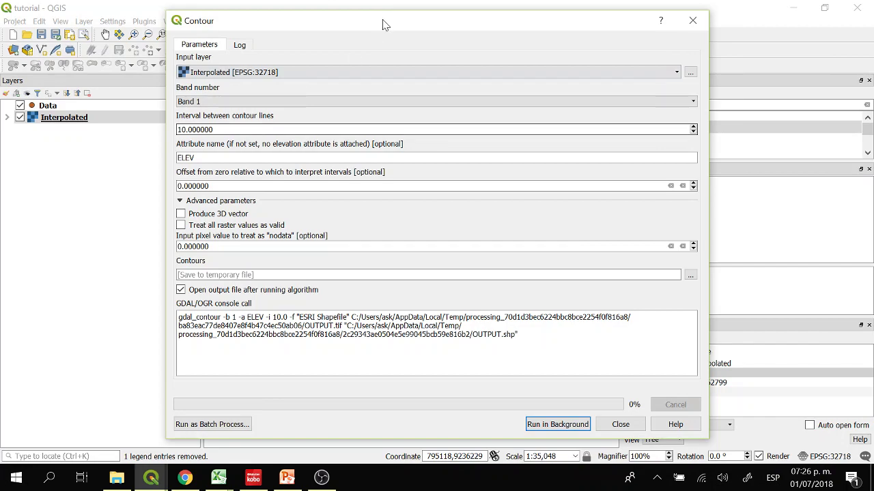
{"action": "left_click_drag", "start_coordinate": [342, 31], "coordinate": [590, 32]}
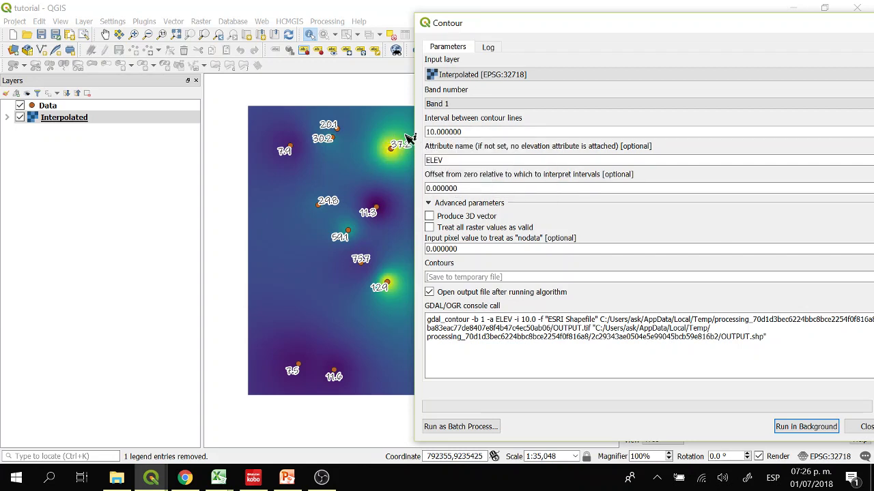
Step: Name the contour attribute SO4, generate the contour lines to a temporary file and close the Contour tool
{"action": "double_click", "coordinate": [434, 160]}
{"action": "type", "text": "S"}
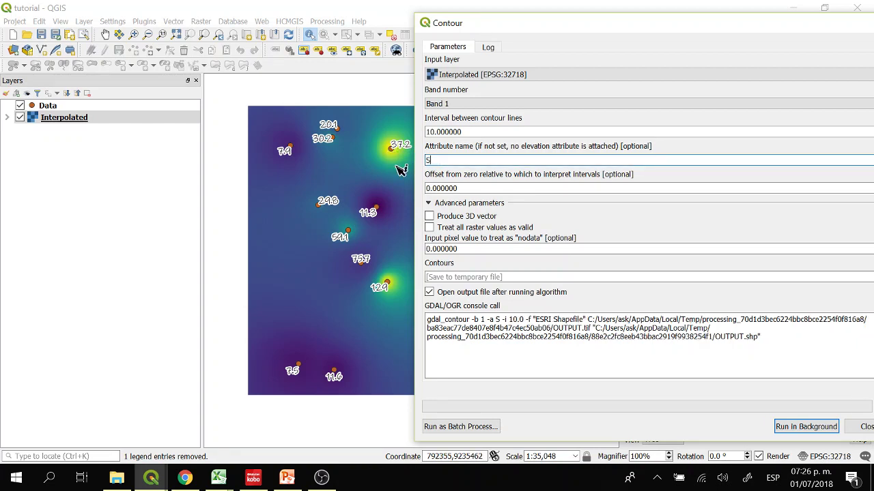
{"action": "type", "text": "O"}
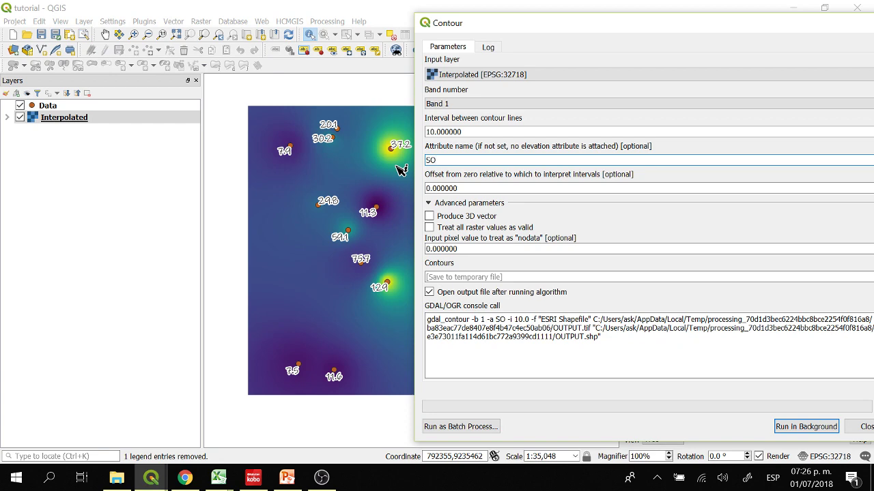
{"action": "type", "text": "4"}
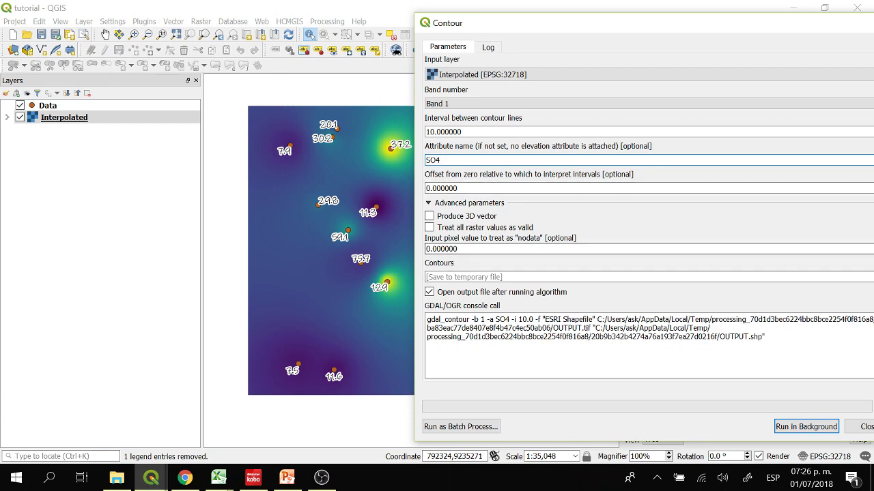
{"action": "left_click_drag", "start_coordinate": [663, 26], "coordinate": [420, 30]}
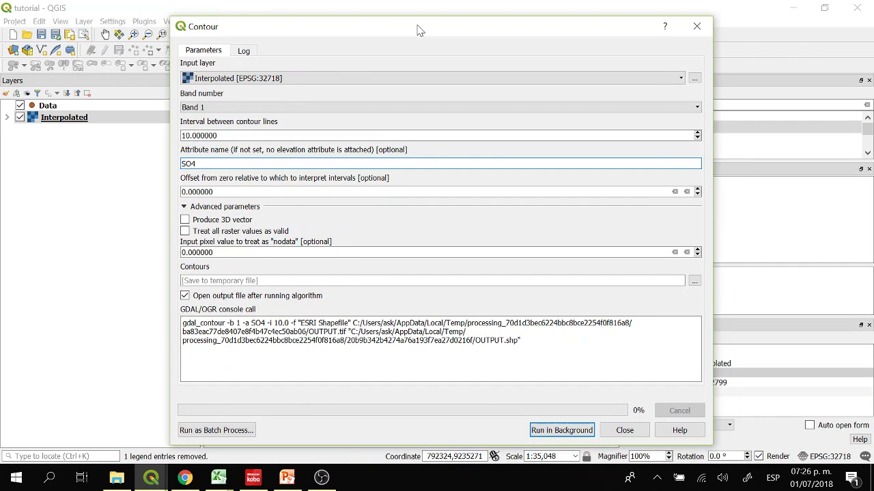
{"action": "left_click", "coordinate": [564, 431]}
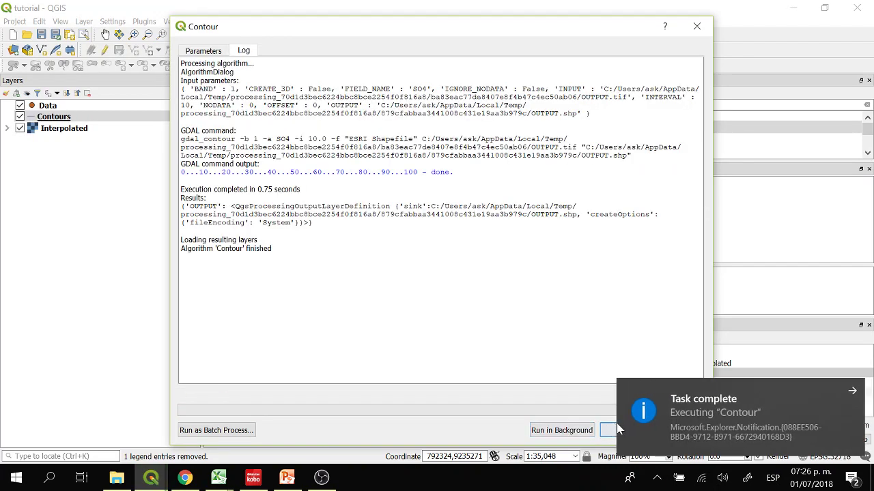
{"action": "left_click", "coordinate": [848, 392]}
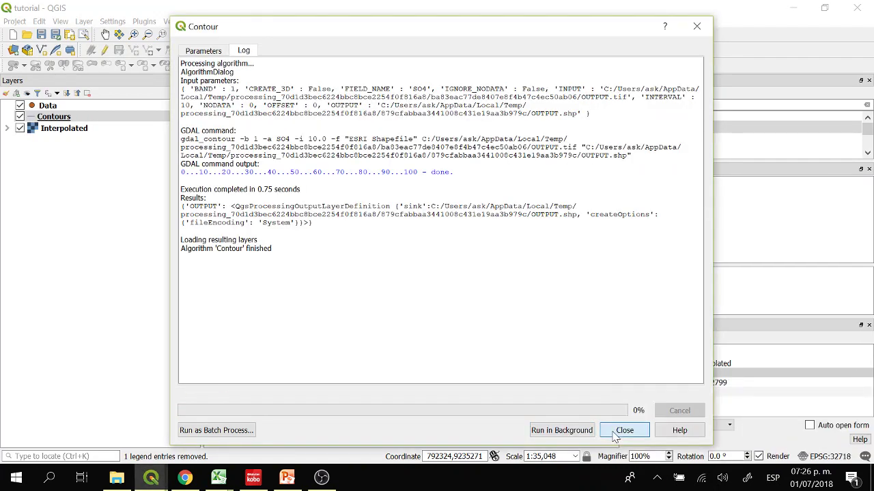
{"action": "left_click", "coordinate": [619, 431]}
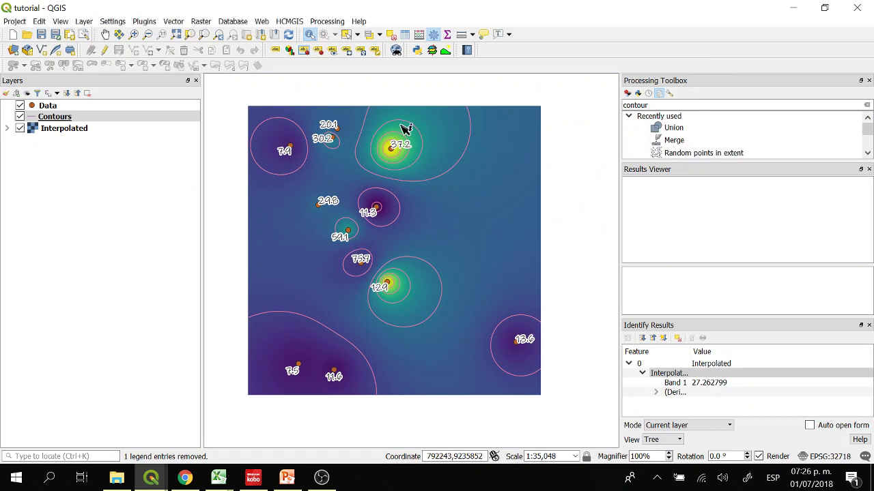
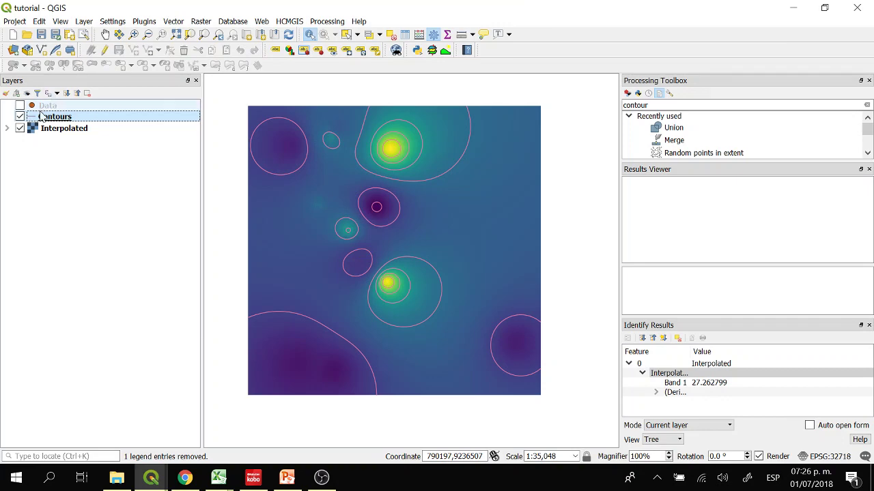
Step: Open the Contours layer's attribute table and place it beside the map to compare the SO4 values
{"action": "right_click", "coordinate": [54, 120]}
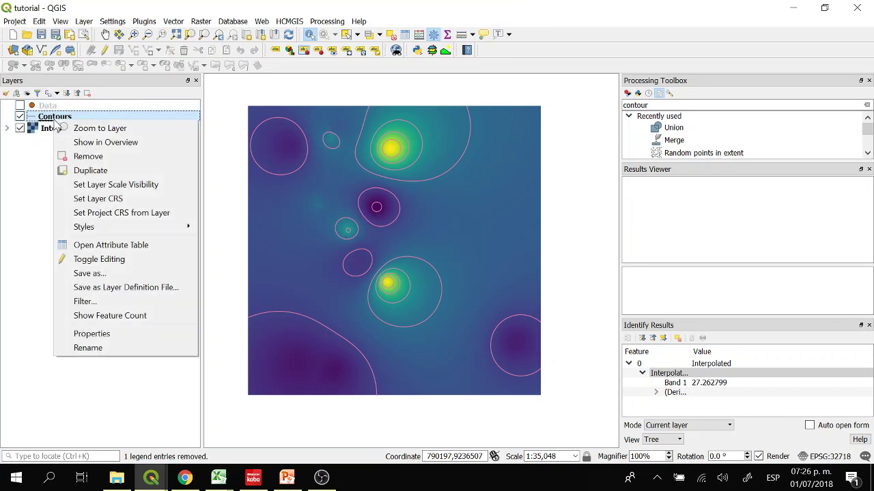
{"action": "left_click", "coordinate": [85, 246]}
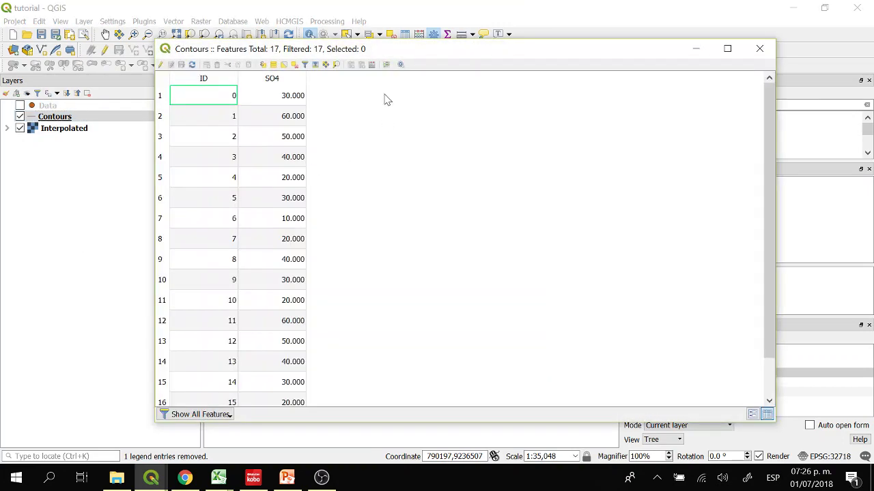
{"action": "left_click_drag", "start_coordinate": [412, 56], "coordinate": [718, 73]}
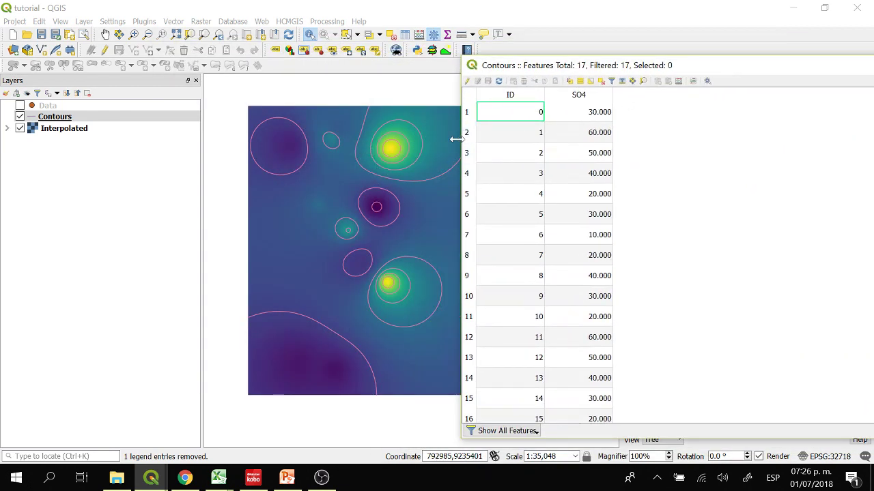
{"action": "left_click_drag", "start_coordinate": [455, 139], "coordinate": [542, 142]}
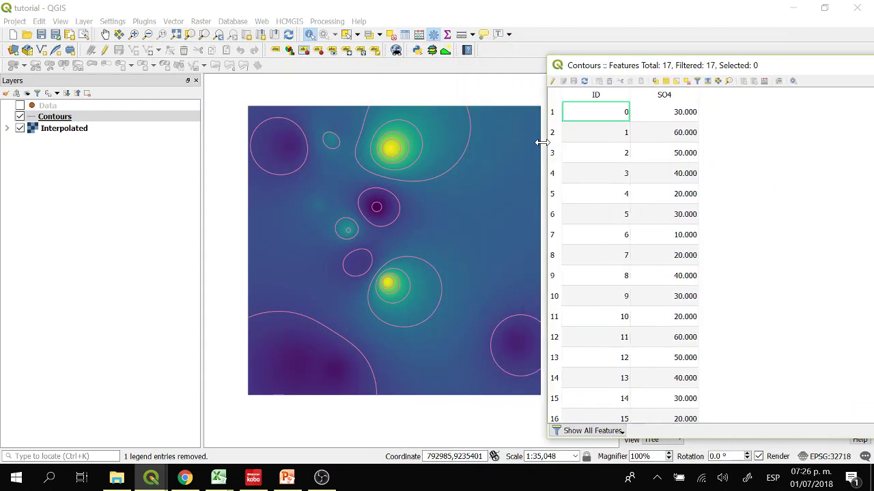
Step: Review the SO4 column in the Contours attribute table, bring the whole table into view and close it
{"action": "left_click", "coordinate": [683, 121]}
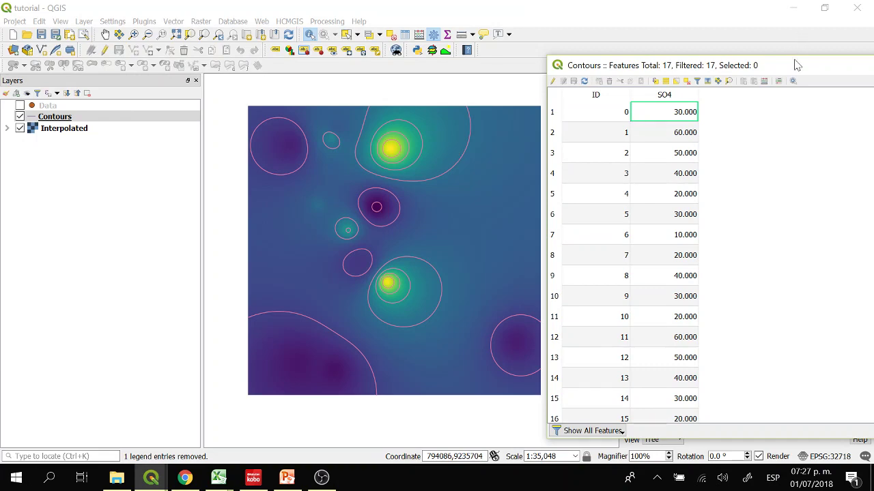
{"action": "left_click_drag", "start_coordinate": [797, 65], "coordinate": [660, 38]}
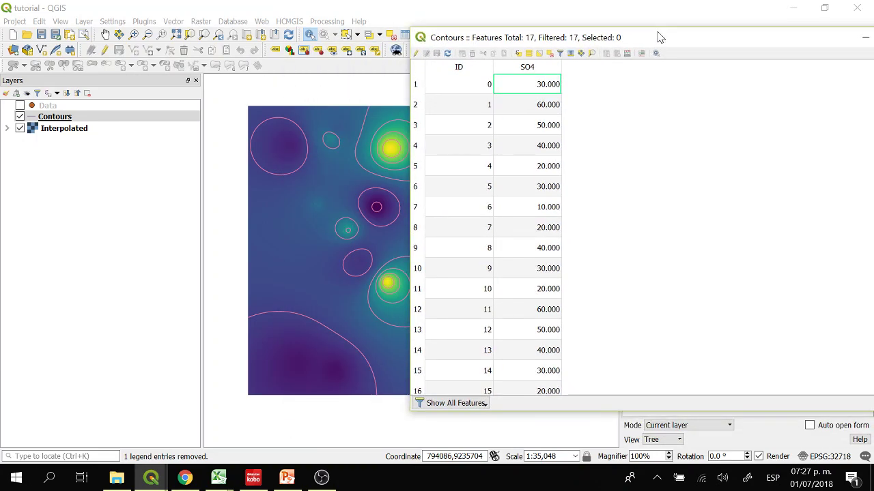
{"action": "left_click_drag", "start_coordinate": [806, 43], "coordinate": [772, 39]}
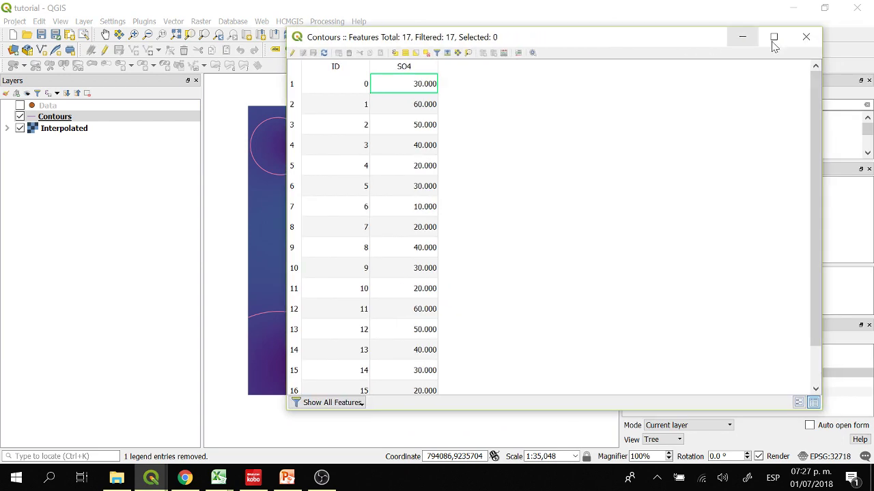
{"action": "left_click", "coordinate": [804, 37]}
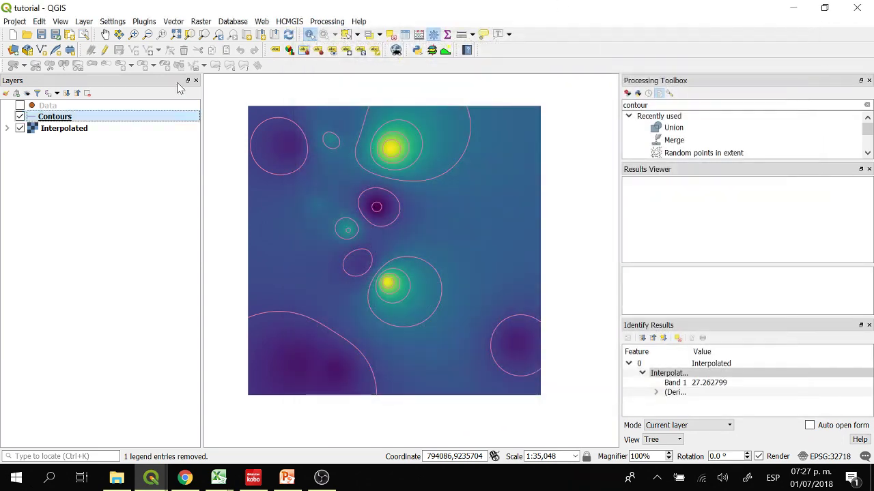
Step: Open the Contours layer's label properties and show labels for this layer using the SO4 field
{"action": "right_click", "coordinate": [74, 119]}
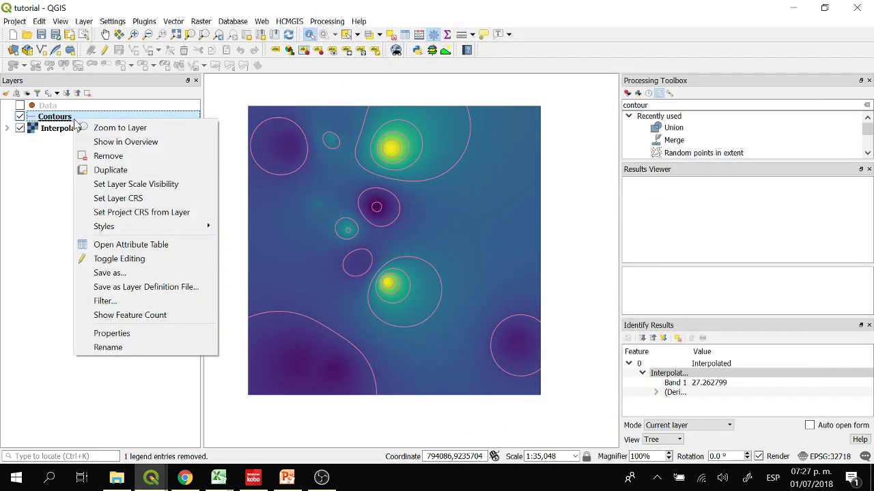
{"action": "left_click", "coordinate": [24, 162]}
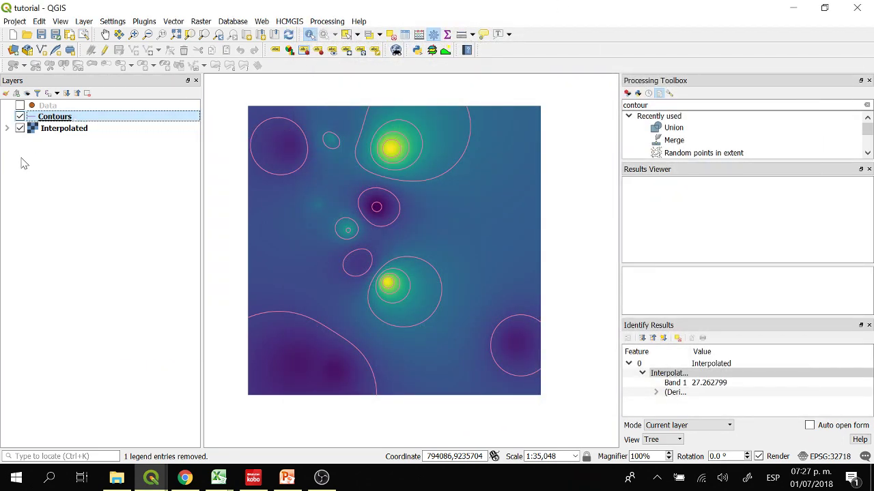
{"action": "right_click", "coordinate": [75, 120]}
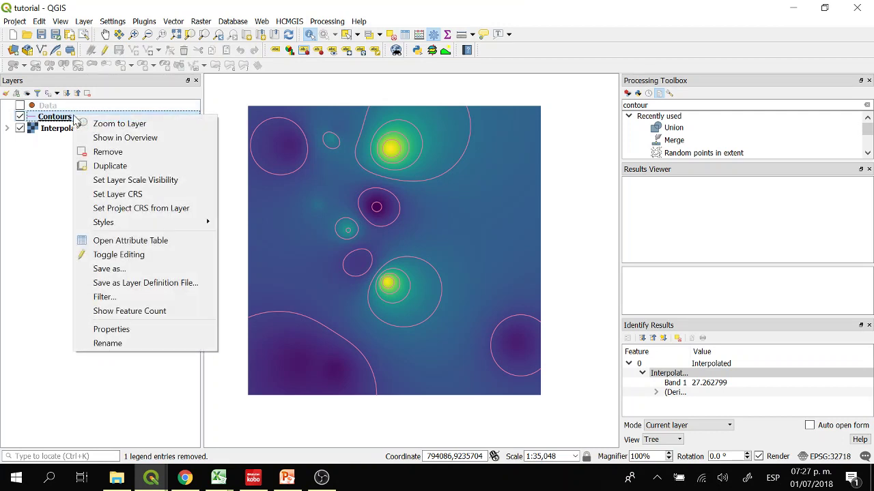
{"action": "left_click", "coordinate": [112, 329]}
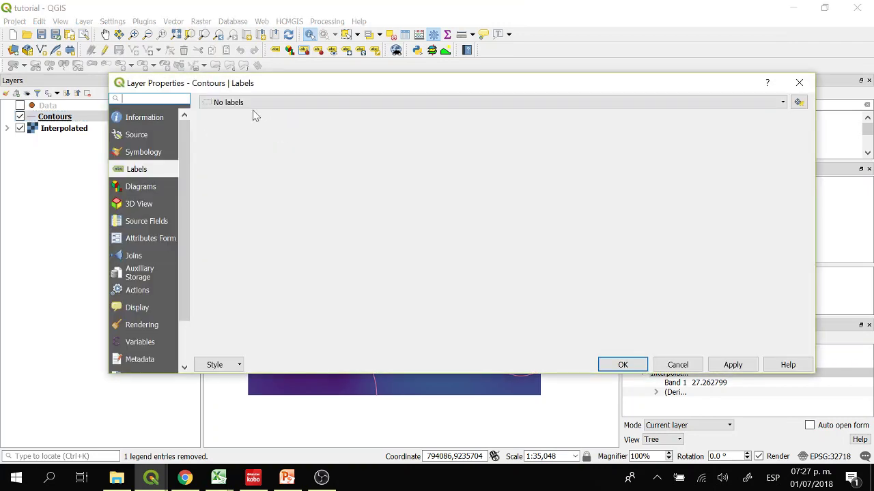
{"action": "left_click", "coordinate": [256, 103]}
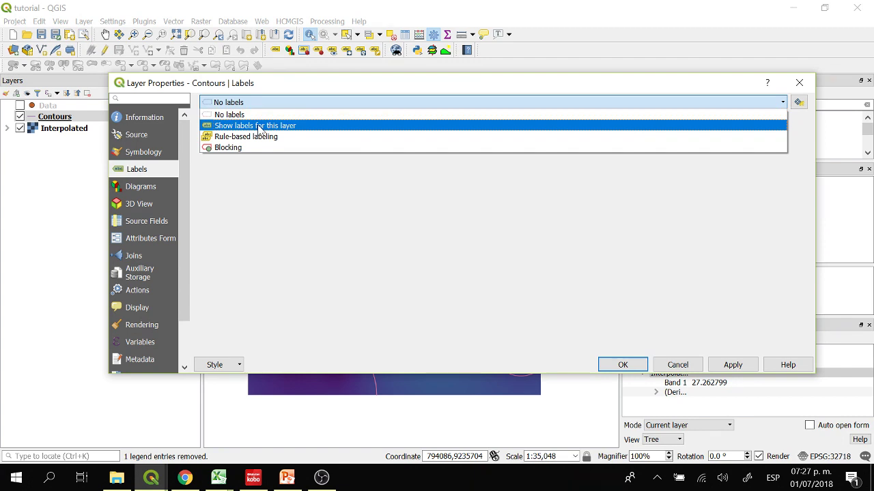
{"action": "left_click", "coordinate": [260, 127]}
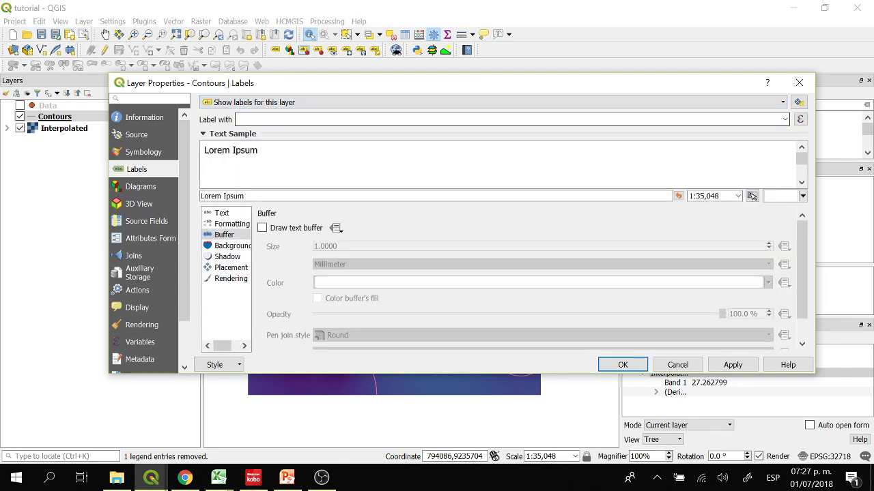
{"action": "left_click", "coordinate": [785, 120]}
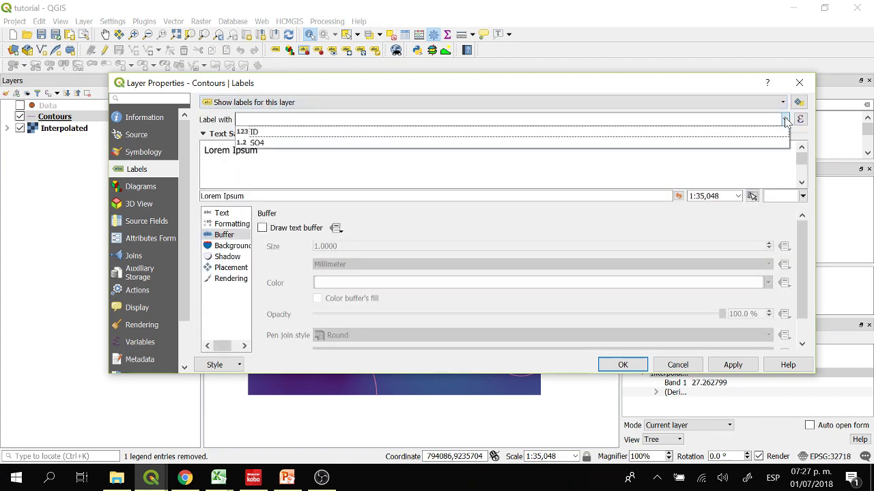
{"action": "left_click", "coordinate": [552, 142]}
Step: Set the contour label font to Ink Free
{"action": "left_click", "coordinate": [228, 224]}
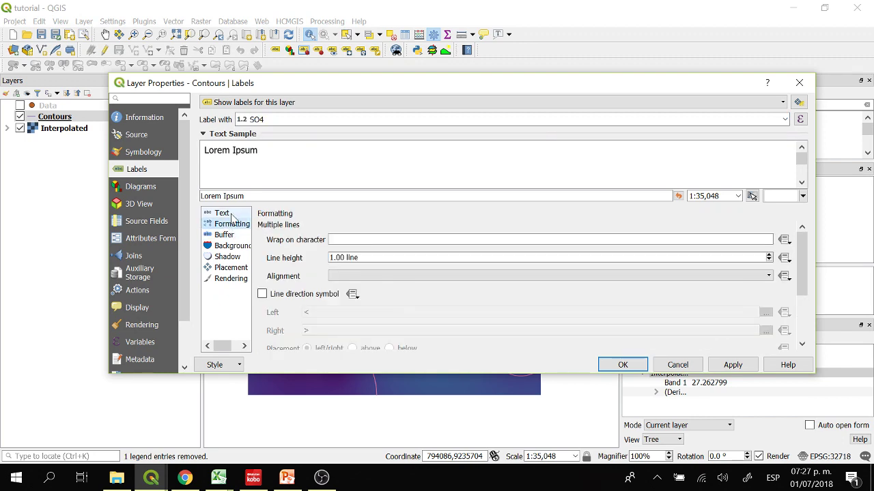
{"action": "left_click", "coordinate": [238, 217]}
{"action": "left_click", "coordinate": [383, 232]}
{"action": "type", "text": "in"}
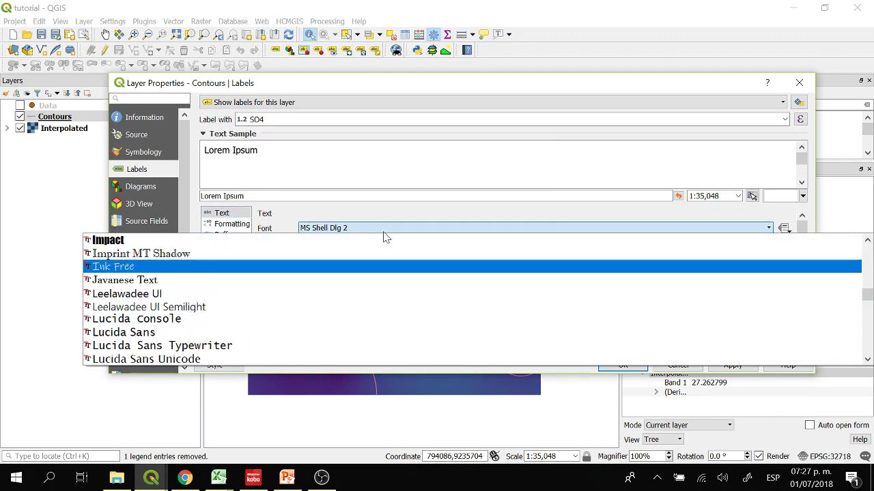
{"action": "left_click", "coordinate": [337, 267]}
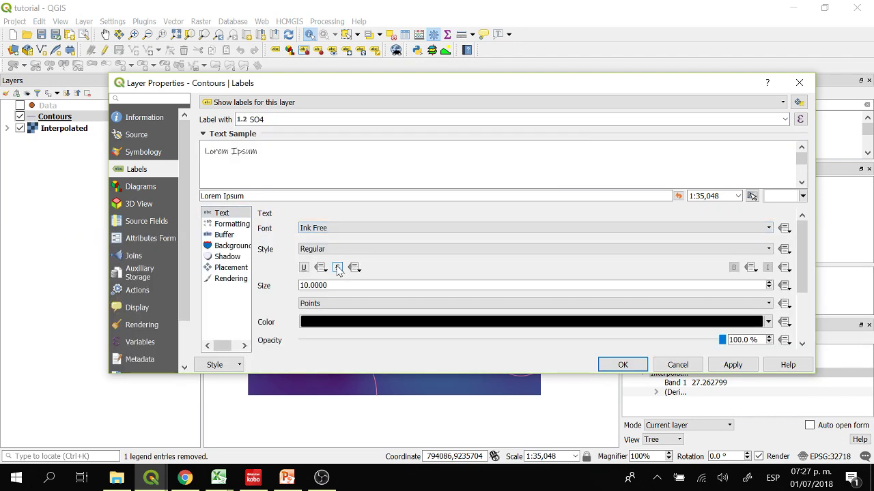
Step: Enable a text buffer around the contour labels and apply the label settings to the map
{"action": "left_click", "coordinate": [232, 235]}
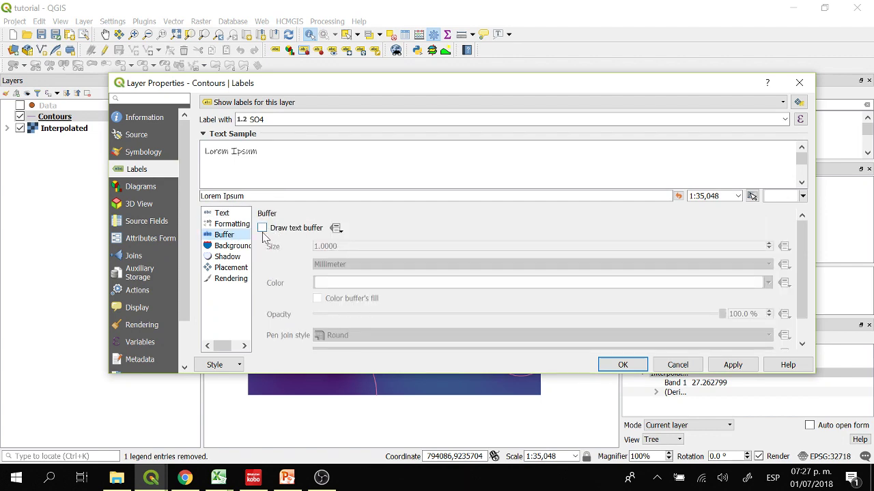
{"action": "left_click", "coordinate": [263, 230]}
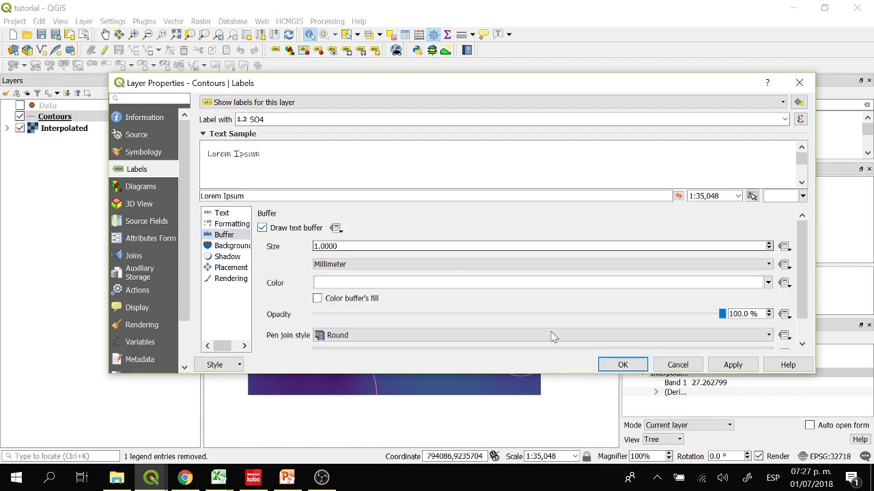
{"action": "left_click", "coordinate": [622, 364]}
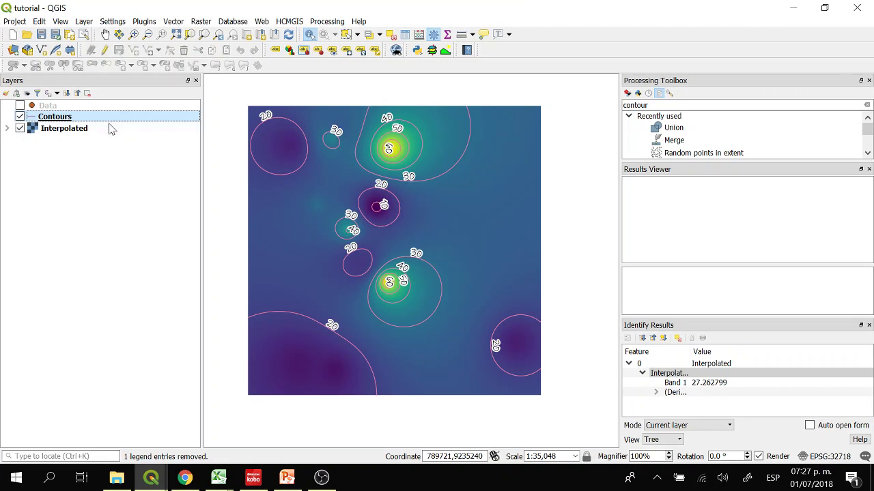
Step: Check the SO4 field in the Contours layer's attribute table against the map labels, and close the table
{"action": "right_click", "coordinate": [71, 120]}
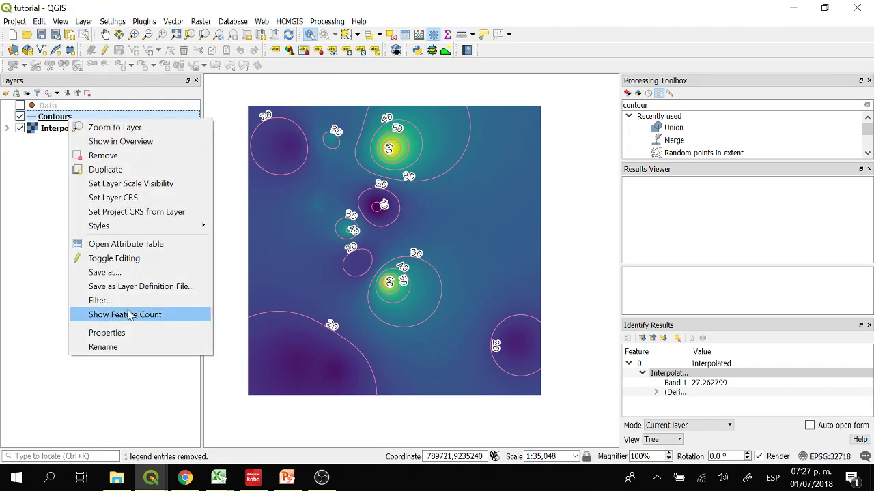
{"action": "left_click", "coordinate": [136, 248]}
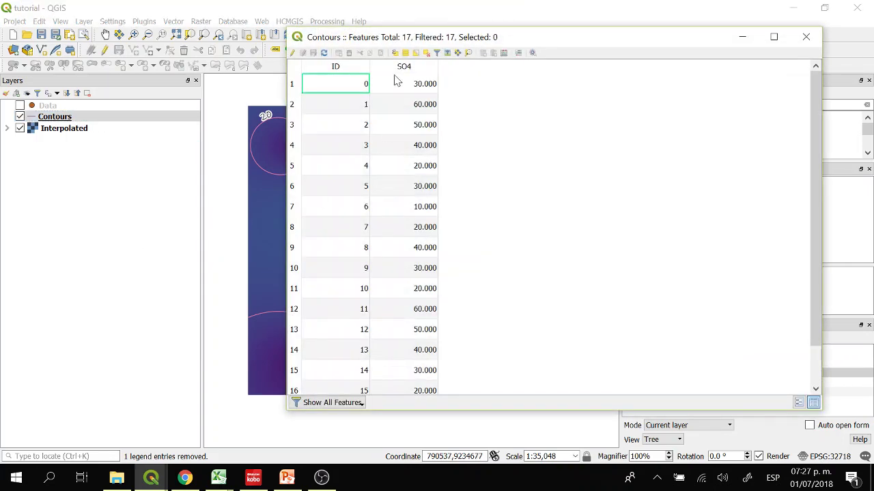
{"action": "left_click", "coordinate": [806, 37]}
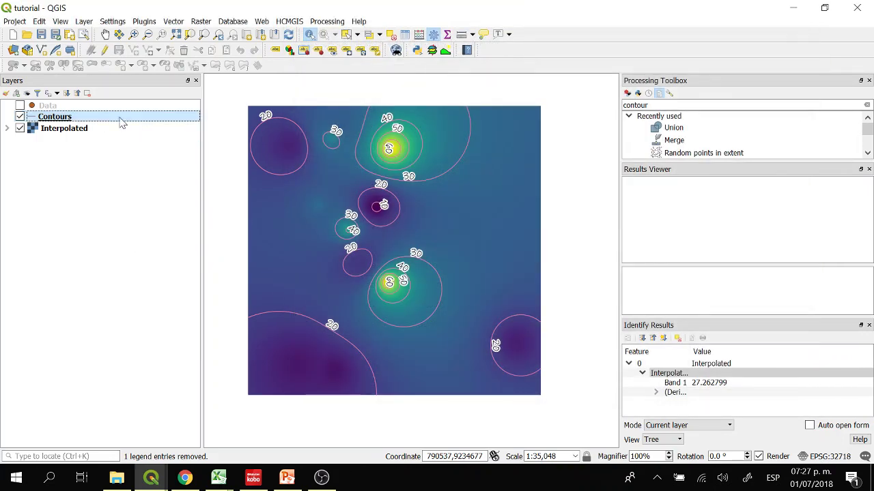
Step: Open the Contours layer's symbology and assign the simple red line symbol from the favorites
{"action": "right_click", "coordinate": [121, 122]}
{"action": "left_click", "coordinate": [174, 334]}
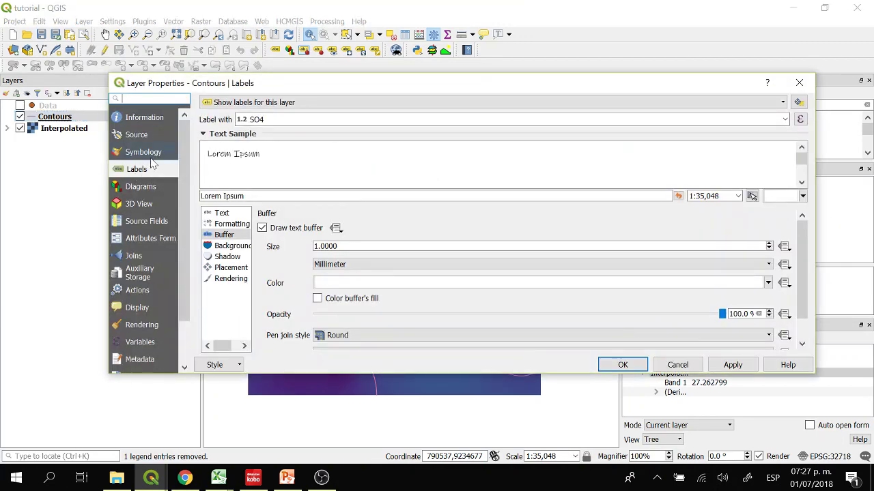
{"action": "left_click", "coordinate": [158, 157]}
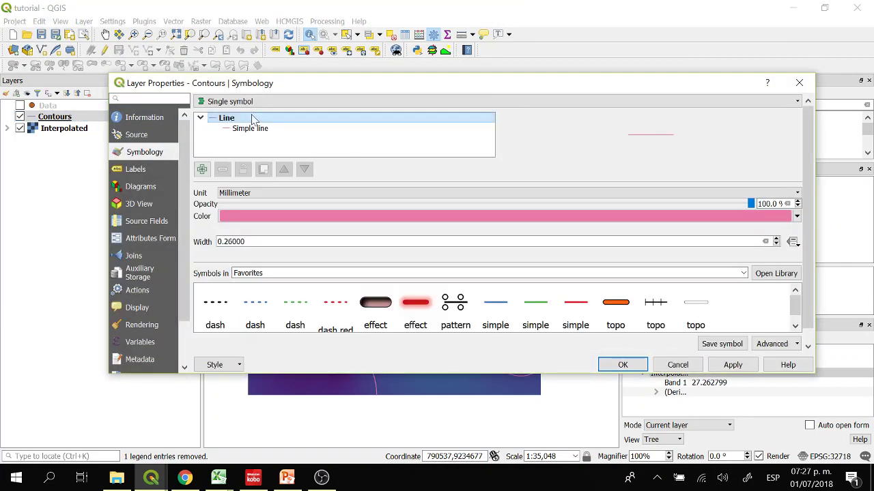
{"action": "left_click", "coordinate": [291, 104]}
{"action": "left_click", "coordinate": [290, 102]}
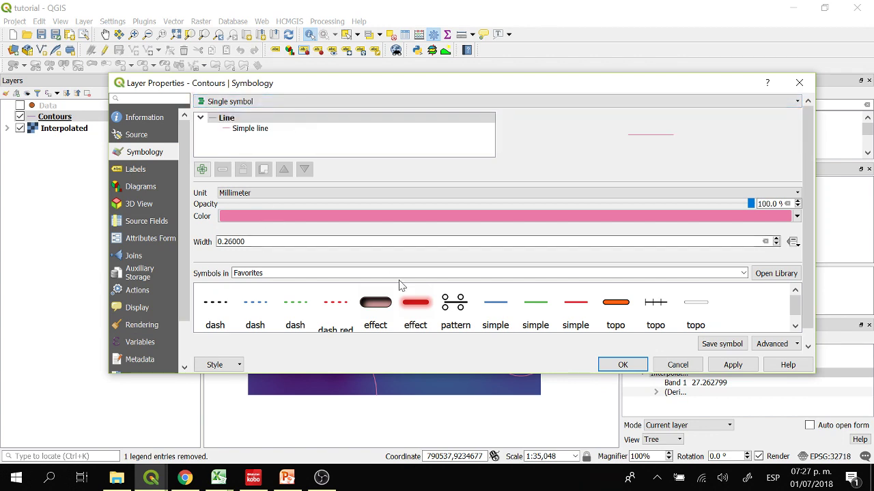
{"action": "scroll", "coordinate": [402, 287], "scroll_direction": "down", "scroll_amount": 1}
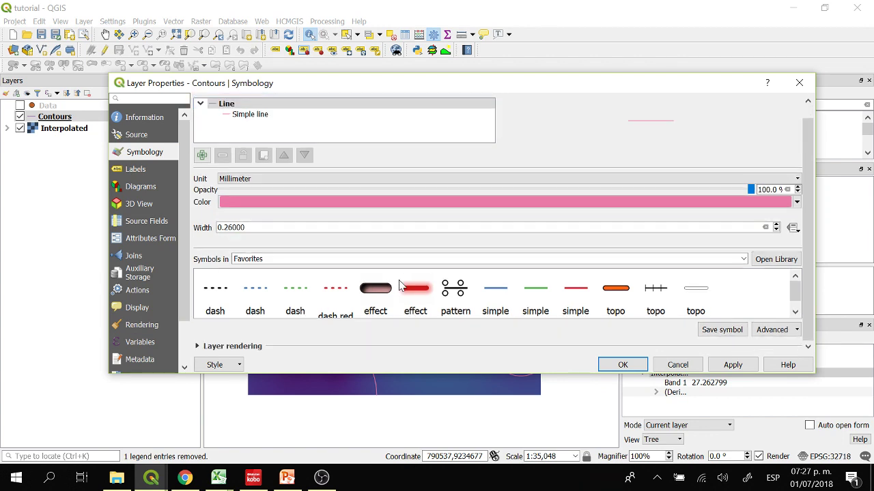
{"action": "left_click", "coordinate": [576, 293]}
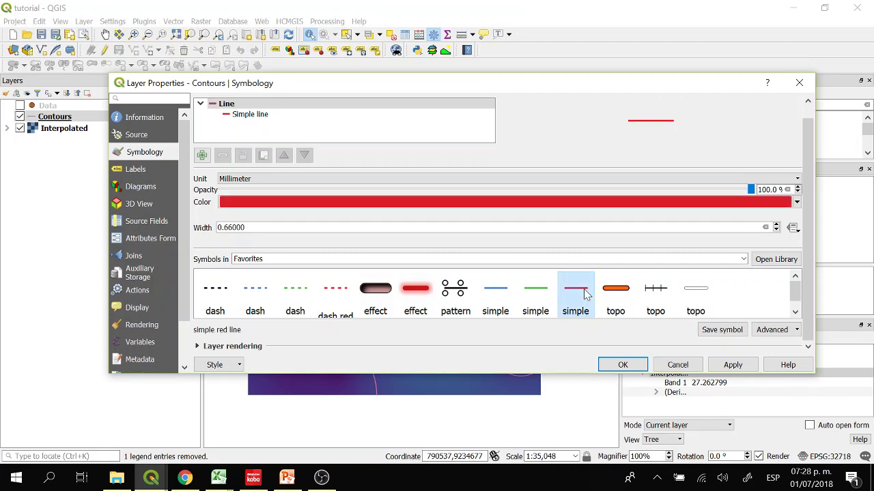
{"action": "scroll", "coordinate": [585, 294], "scroll_direction": "down", "scroll_amount": 1}
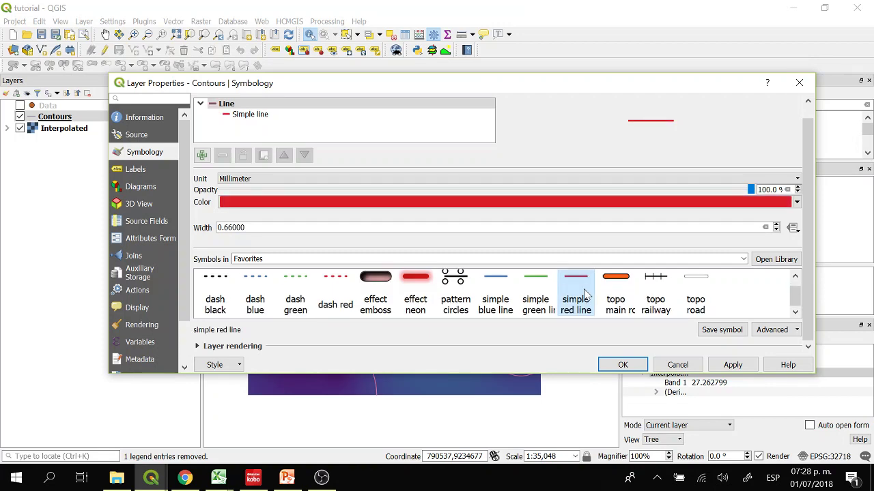
Step: Change the contour line color to black and apply the symbology to the map
{"action": "left_click", "coordinate": [796, 203]}
{"action": "left_click", "coordinate": [265, 236]}
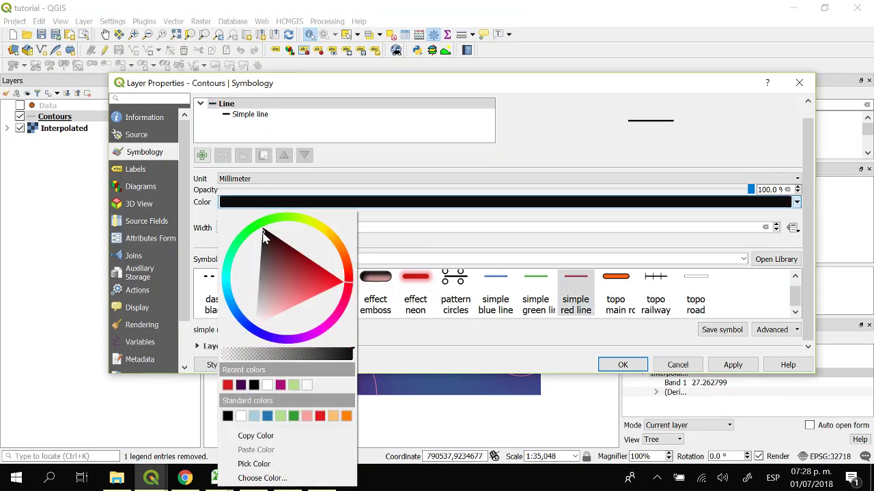
{"action": "left_click", "coordinate": [556, 98]}
{"action": "left_click", "coordinate": [622, 364]}
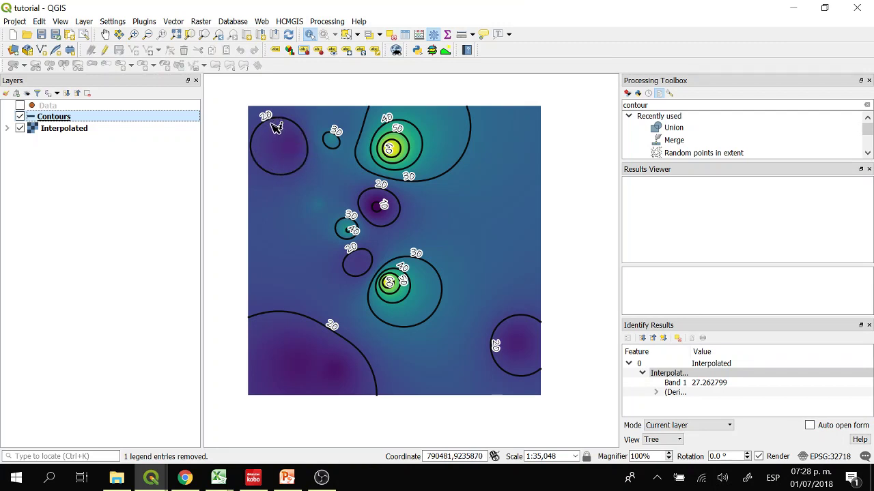
Step: Identify the Interpolated raster's values inside the northwest and southwest areas bounded by the 20 contours
{"action": "left_click", "coordinate": [309, 34]}
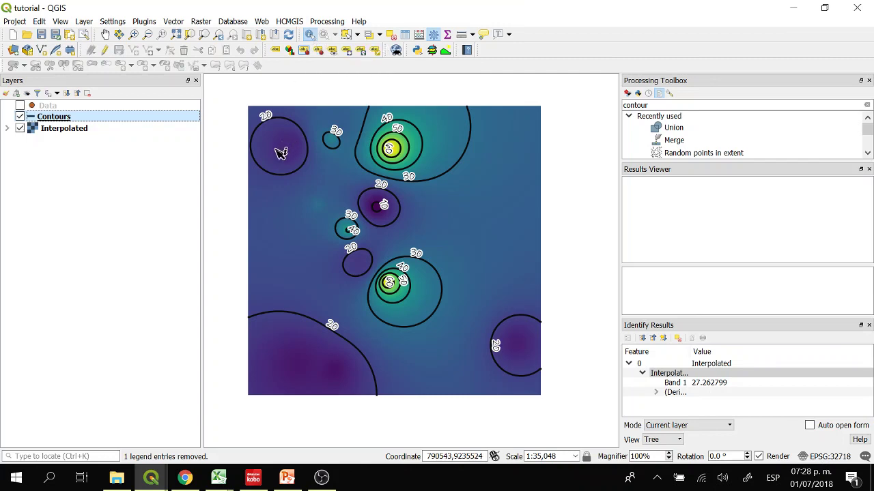
{"action": "left_click", "coordinate": [280, 152]}
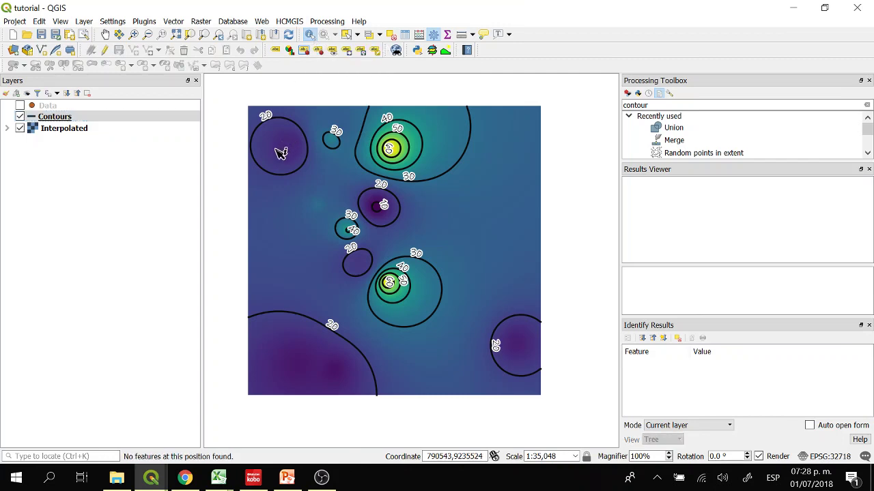
{"action": "left_click", "coordinate": [86, 132]}
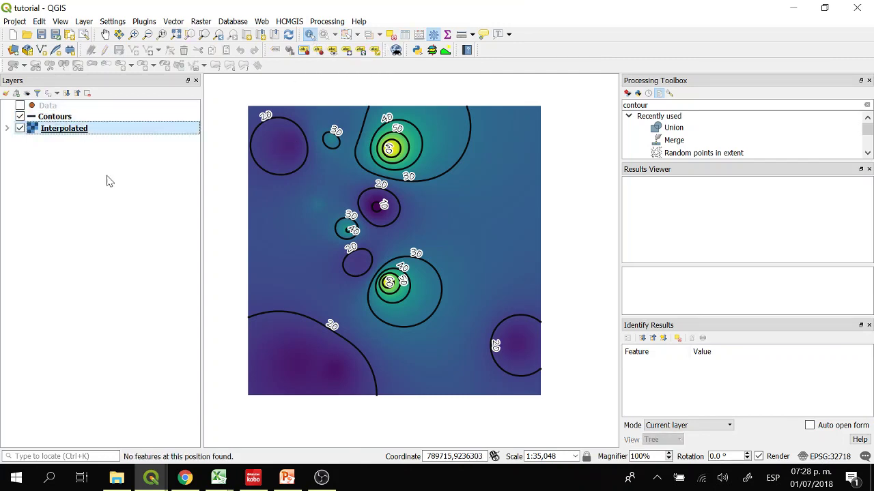
{"action": "left_click", "coordinate": [287, 140]}
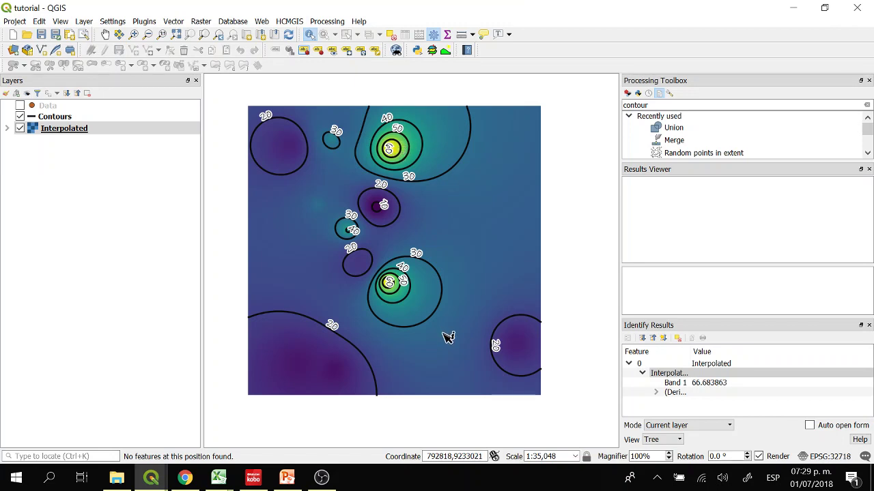
{"action": "left_click", "coordinate": [315, 377]}
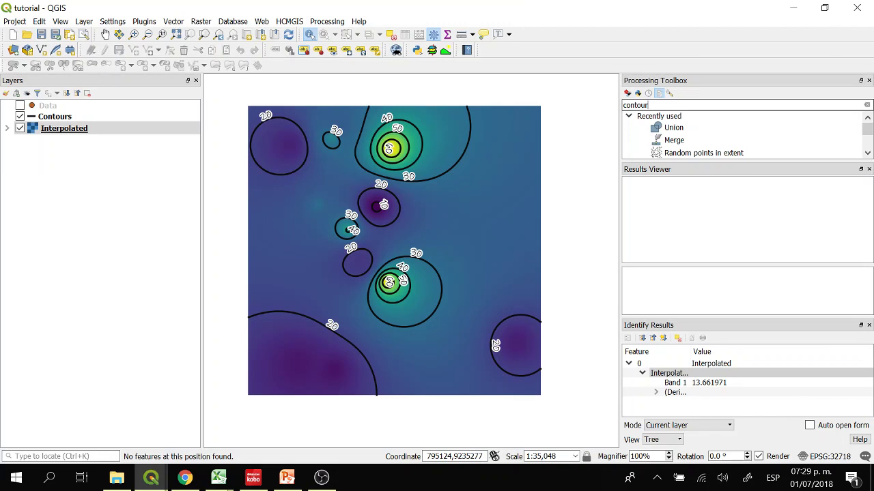
Step: Find the Contour processing tool again and open it for the Interpolated raster
{"action": "key", "text": "ctrl+a"}
{"action": "type", "text": "con"}
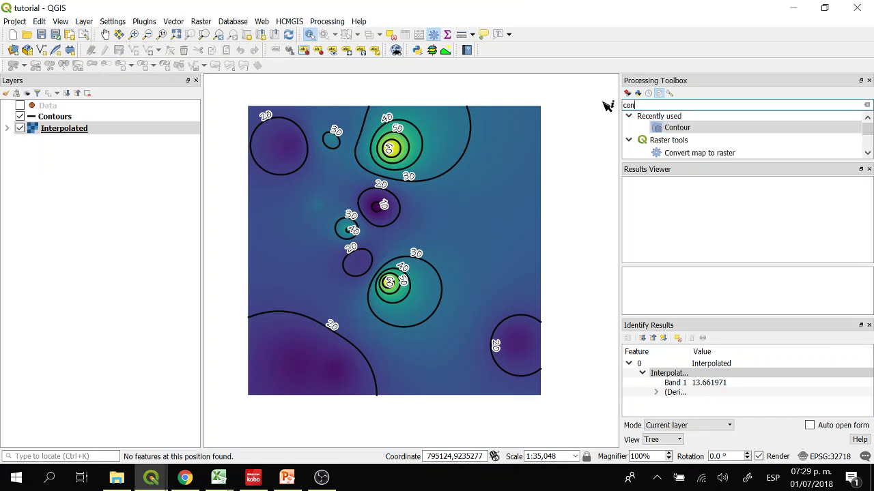
{"action": "type", "text": "tour"}
{"action": "key", "text": "Return"}
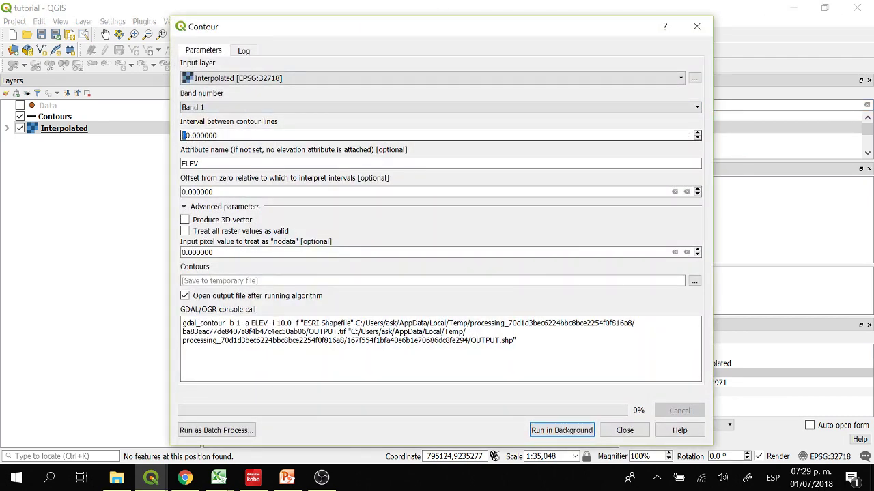
Step: Generate contour lines from the Interpolated raster with an interval of 5 and the attribute name SO4
{"action": "key", "text": "Delete"}
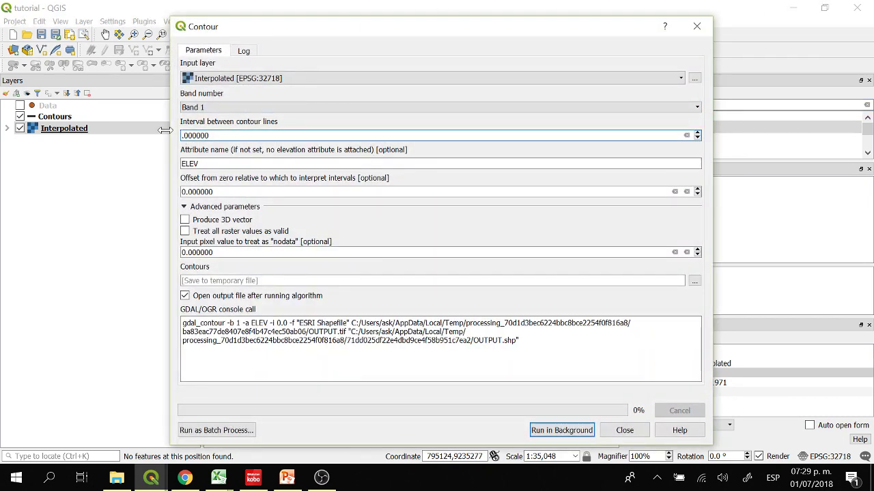
{"action": "type", "text": "5"}
{"action": "key", "text": "Tab"}
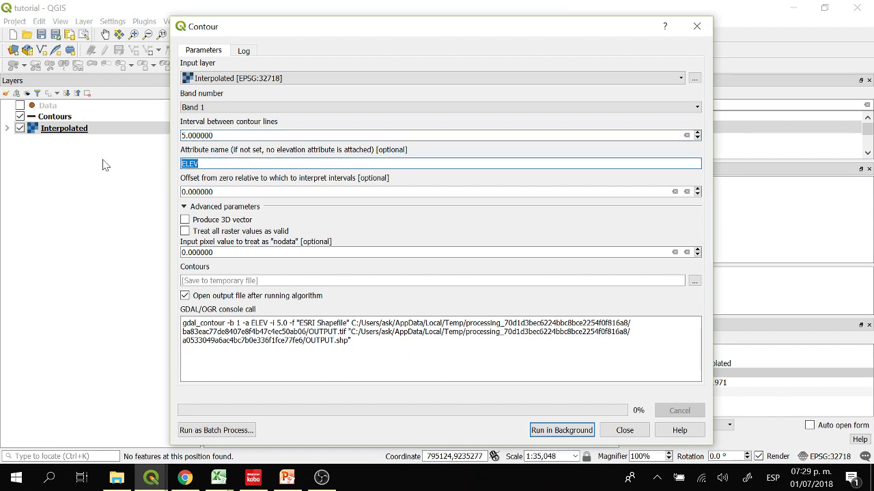
{"action": "type", "text": "S"}
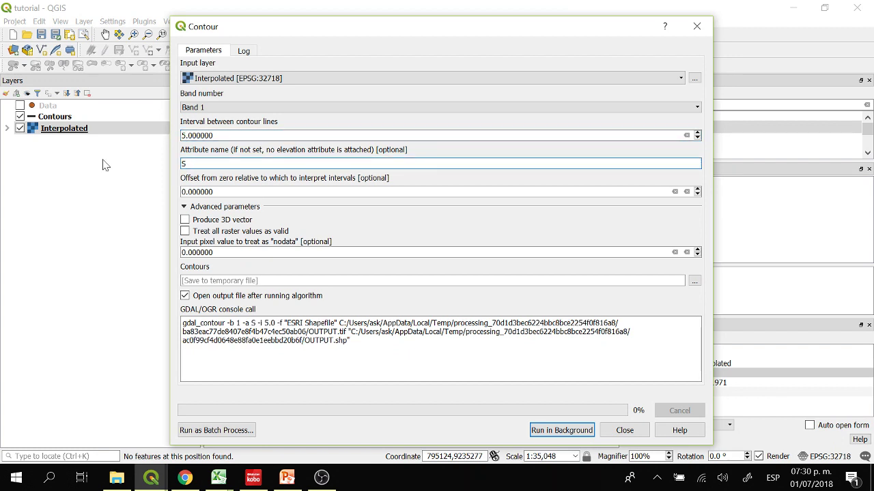
{"action": "type", "text": "O4"}
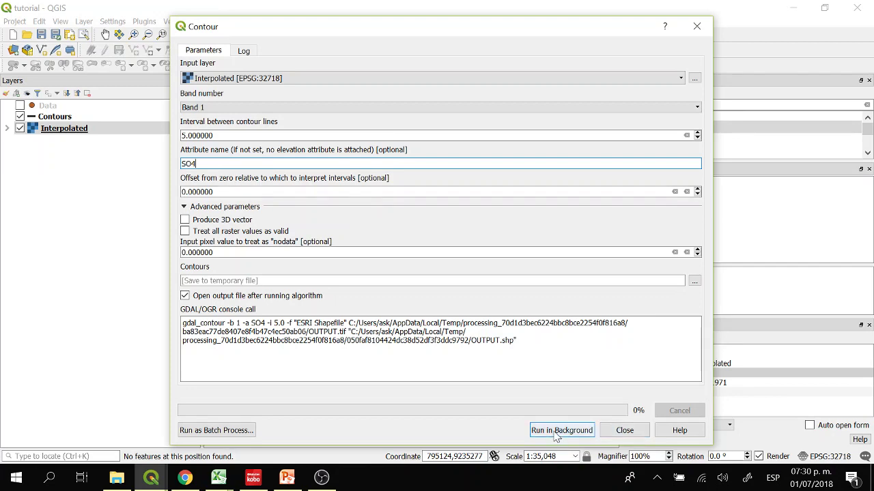
{"action": "left_click", "coordinate": [556, 431]}
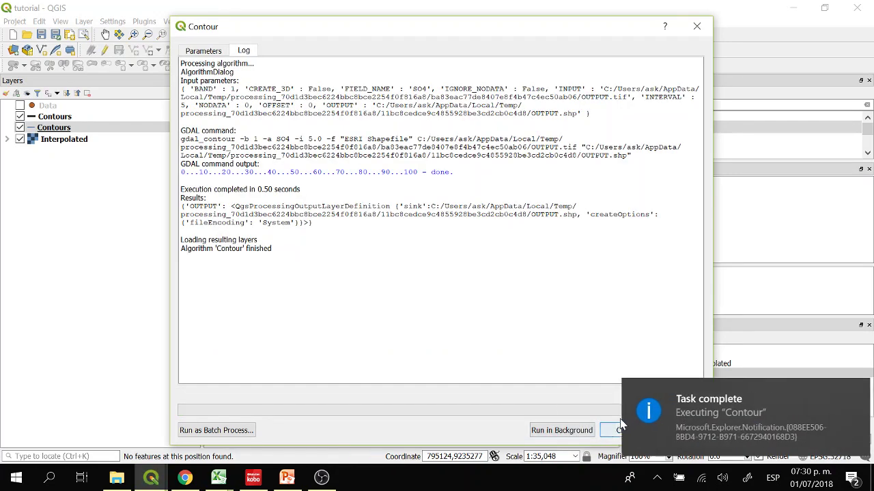
{"action": "left_click", "coordinate": [837, 395]}
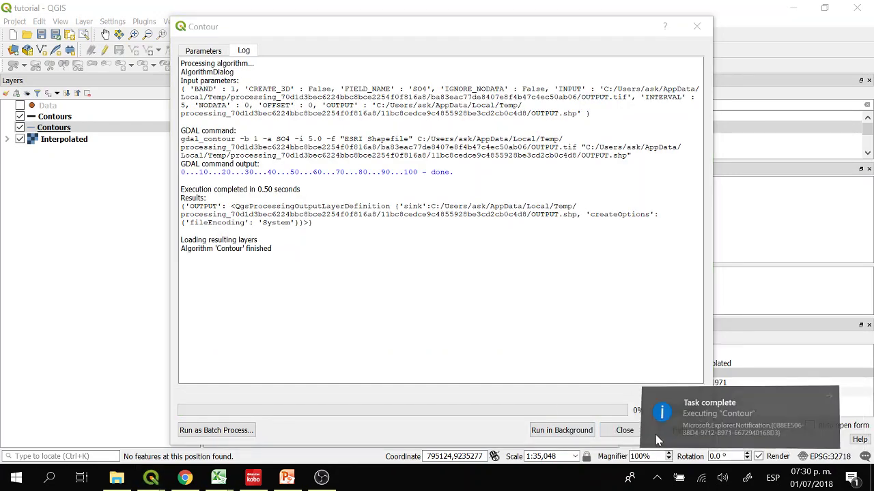
{"action": "left_click", "coordinate": [624, 430]}
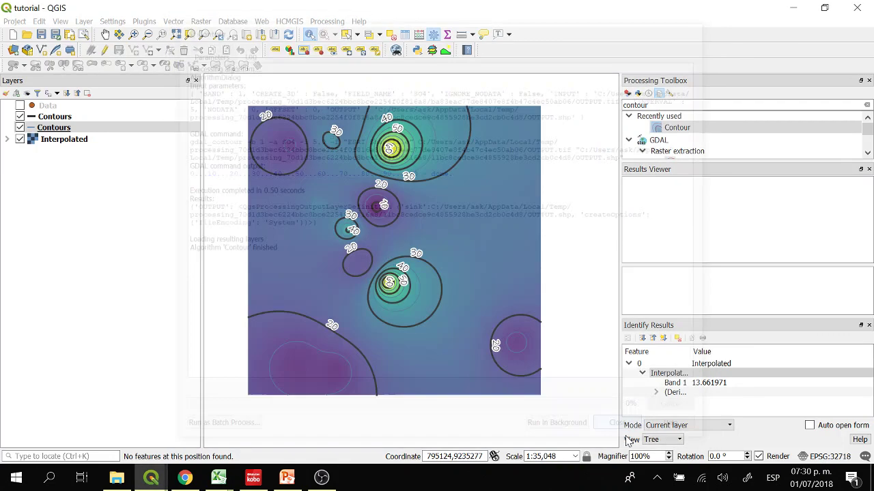
Step: Hide the black Contours layer and assign the simple green line symbol from the favorites to the new Contours layer
{"action": "left_click", "coordinate": [20, 117]}
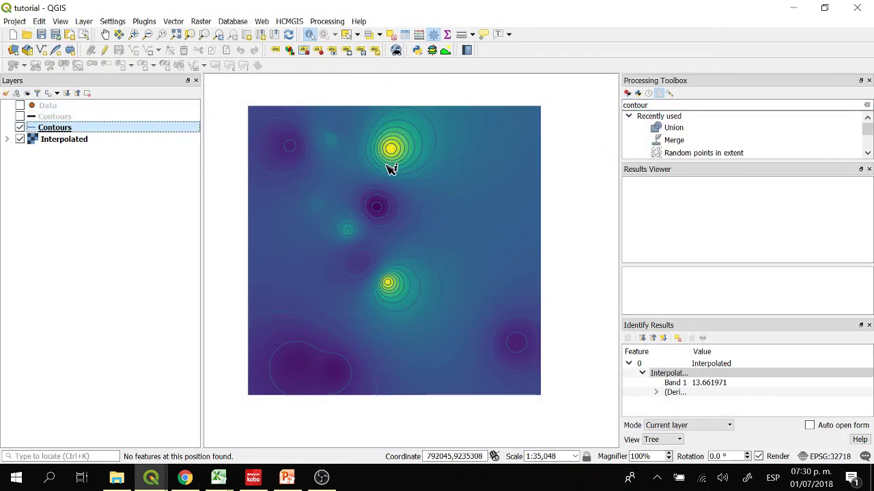
{"action": "right_click", "coordinate": [54, 130]}
{"action": "key", "text": "Escape"}
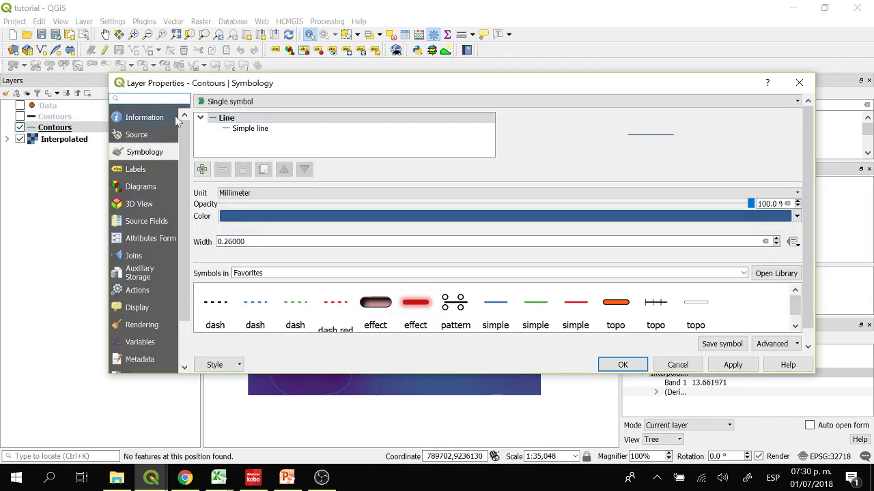
{"action": "left_click", "coordinate": [583, 310]}
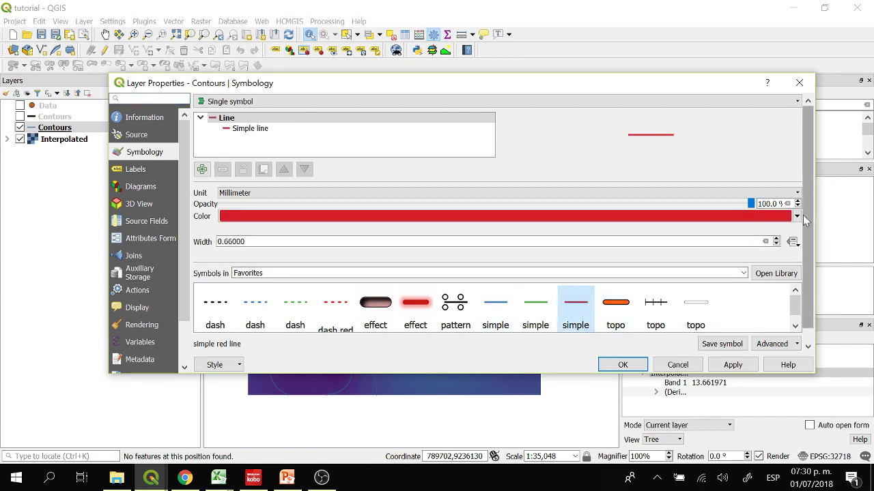
{"action": "left_click", "coordinate": [496, 308]}
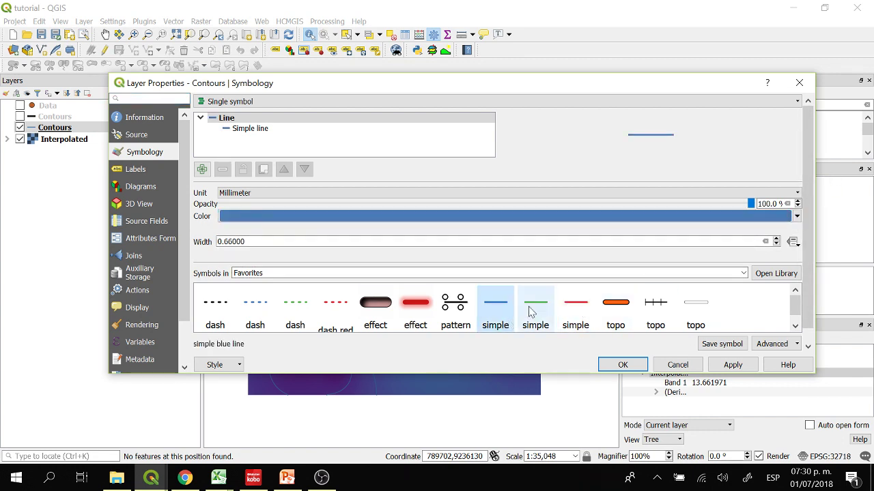
{"action": "left_click", "coordinate": [535, 310]}
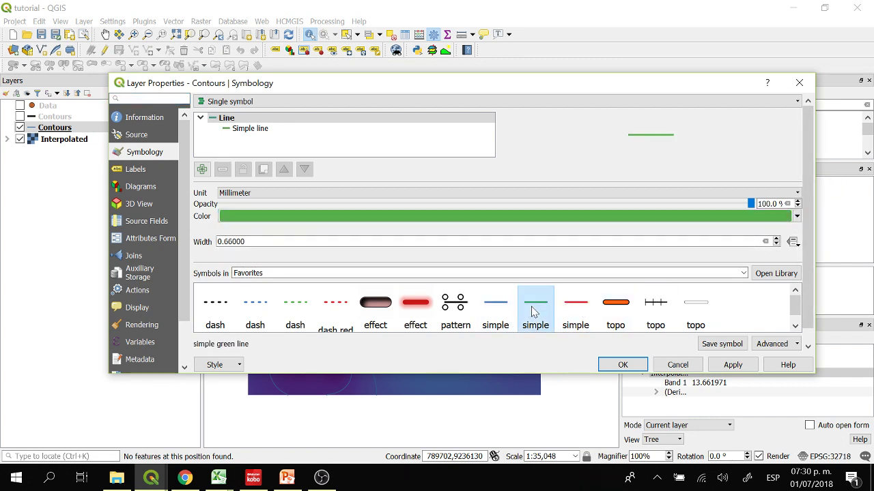
Step: Enable labels for the new Contours layer using the SO4 field
{"action": "left_click", "coordinate": [134, 173]}
{"action": "left_click", "coordinate": [332, 103]}
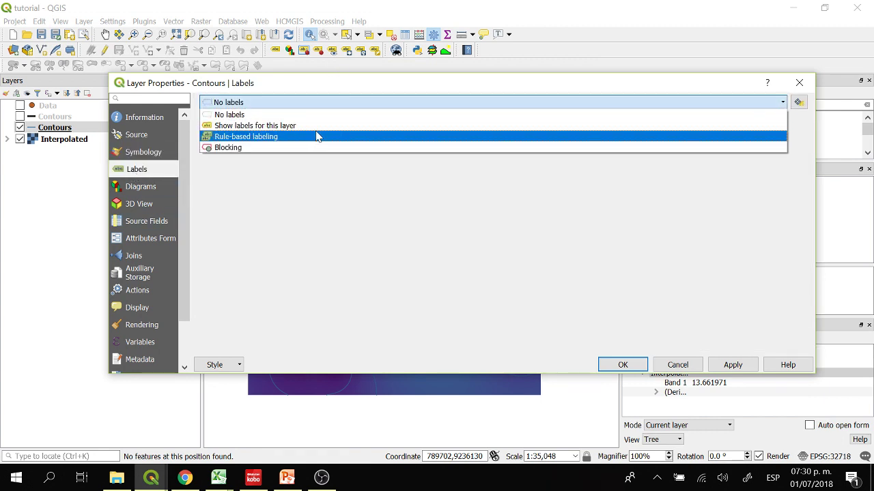
{"action": "left_click", "coordinate": [318, 127]}
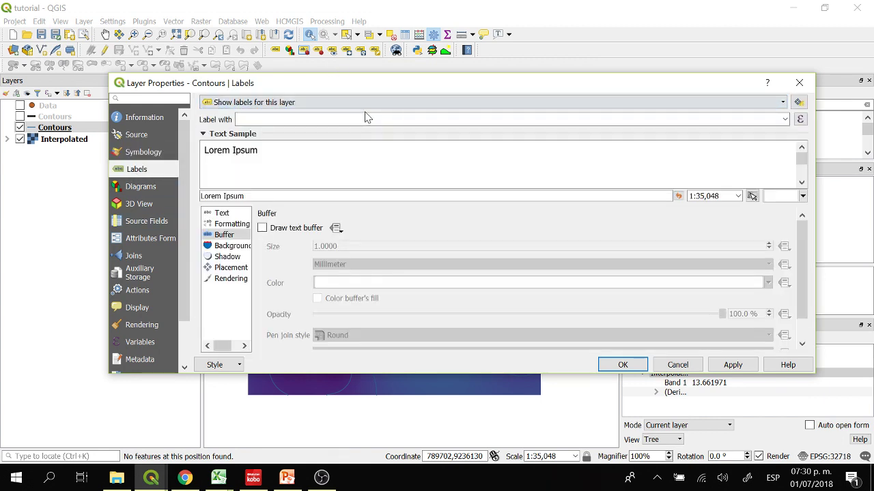
{"action": "left_click", "coordinate": [784, 118]}
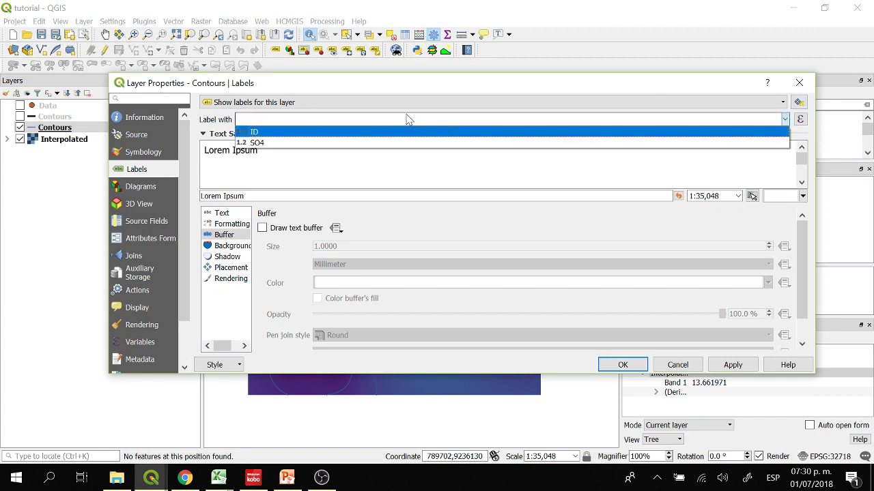
{"action": "left_click", "coordinate": [388, 144]}
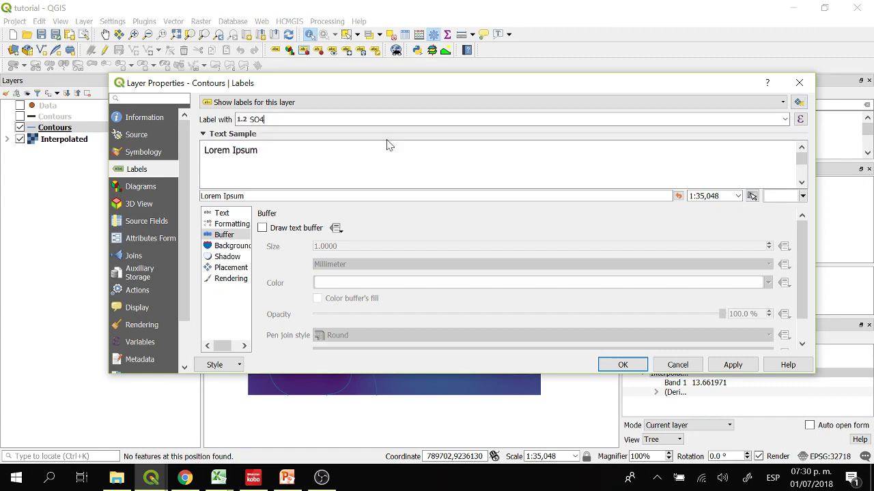
Step: Set the contour label font to Ink Free, add a text buffer, and apply the layer properties
{"action": "left_click", "coordinate": [225, 213]}
{"action": "left_click", "coordinate": [300, 229]}
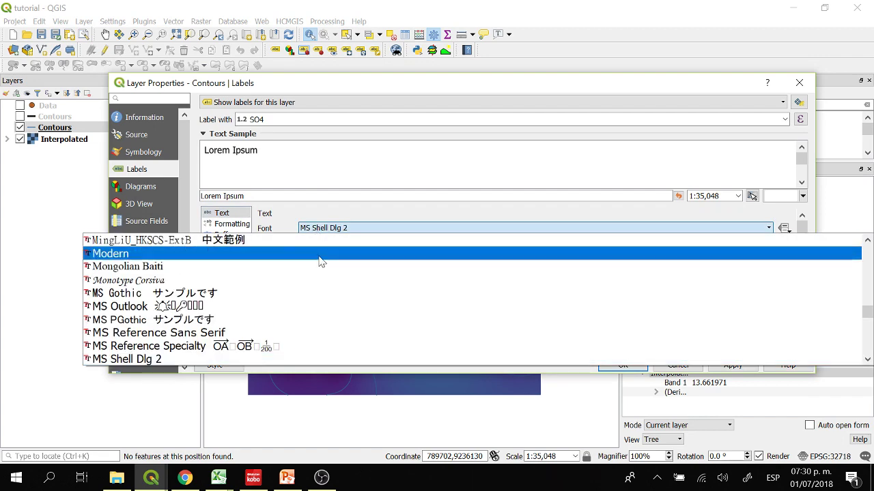
{"action": "scroll", "coordinate": [321, 261], "scroll_direction": "up", "scroll_amount": 8}
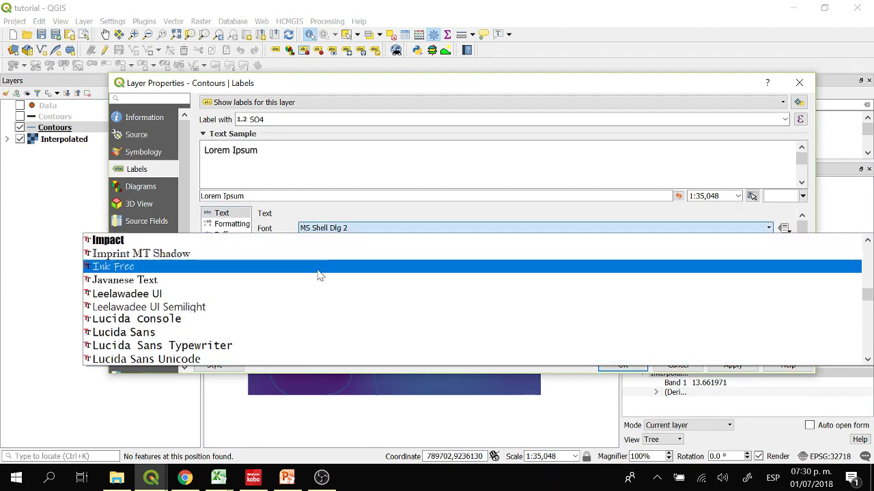
{"action": "left_click", "coordinate": [319, 267]}
{"action": "left_click", "coordinate": [233, 237]}
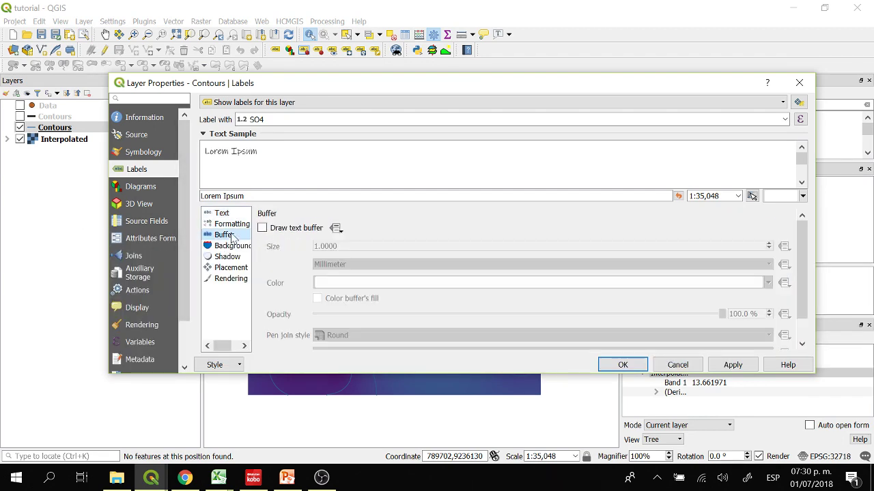
{"action": "left_click", "coordinate": [274, 229]}
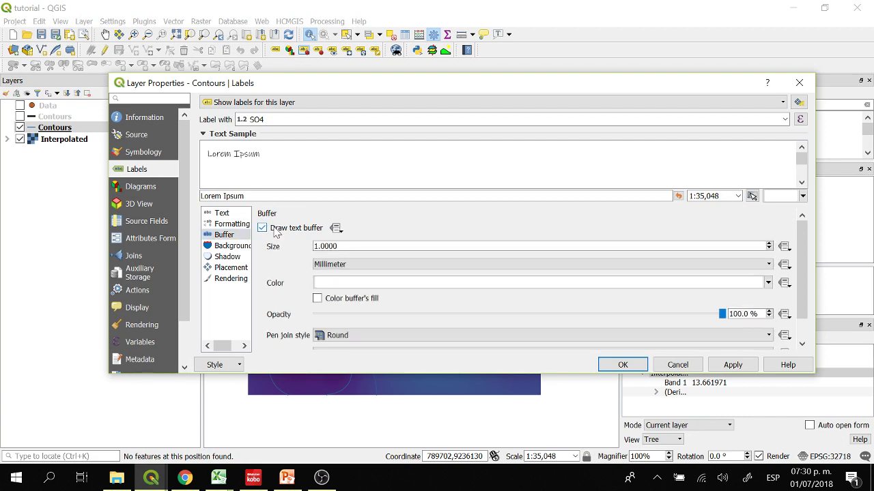
{"action": "left_click", "coordinate": [618, 364]}
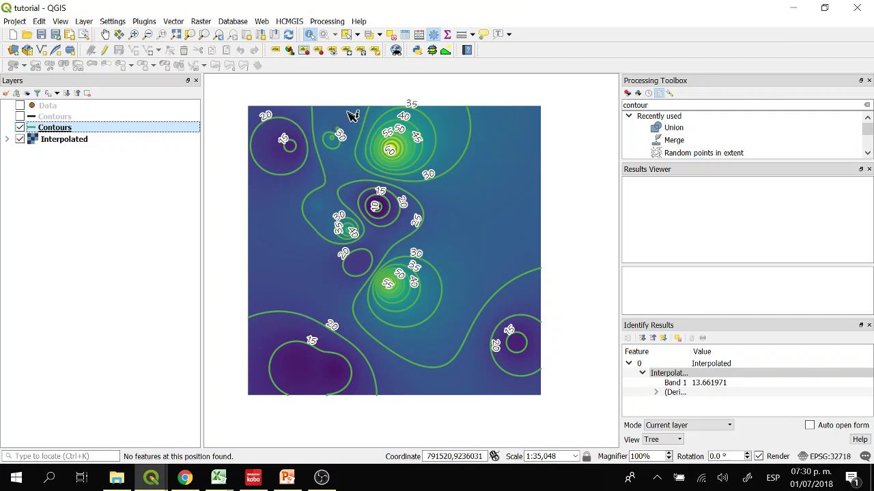
Step: Hide the green Contours layer, show the black one, and zoom in on the central contours
{"action": "left_click", "coordinate": [20, 128]}
{"action": "left_click", "coordinate": [20, 116]}
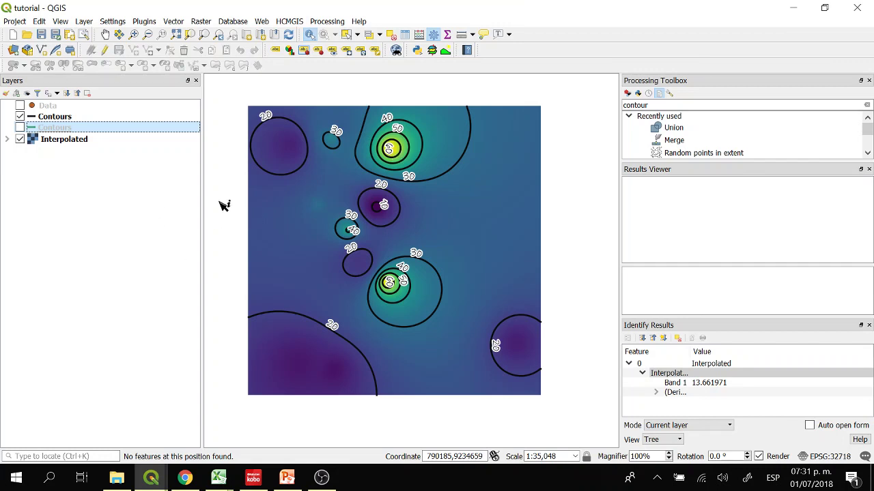
{"action": "left_click", "coordinate": [134, 34]}
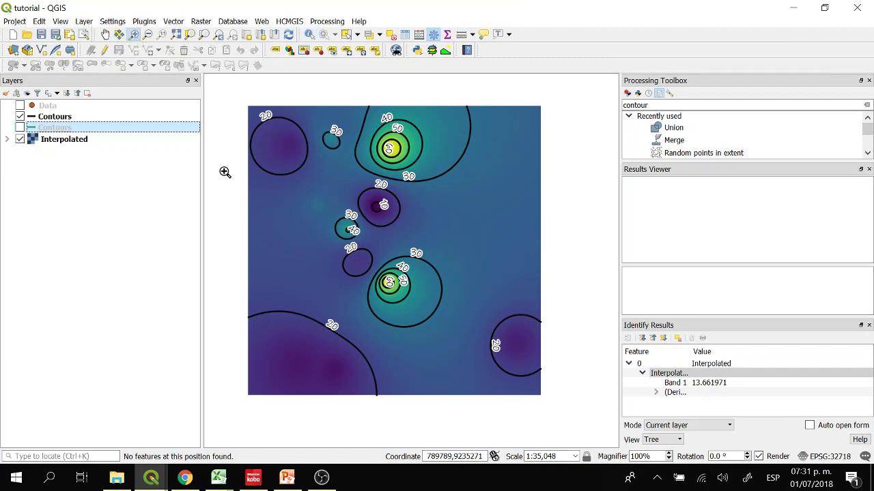
{"action": "left_click_drag", "start_coordinate": [276, 151], "coordinate": [522, 377]}
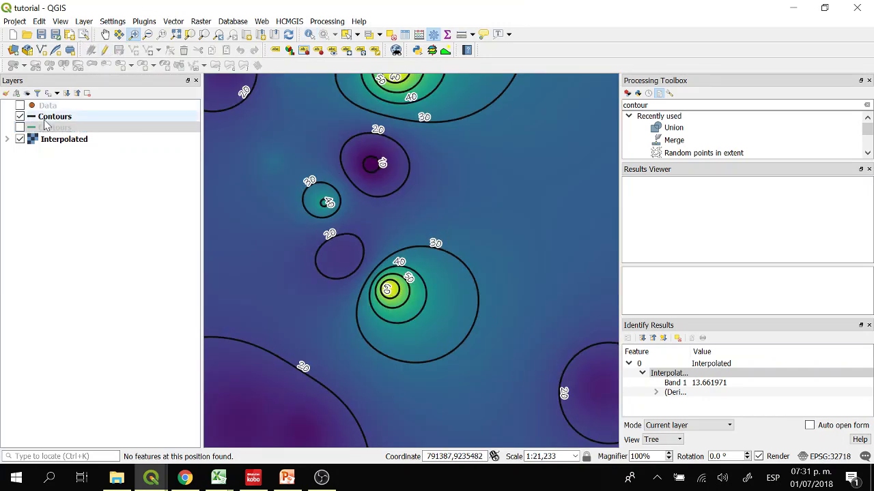
Step: Export the black Contours layer as an ESRI Shapefile named contour10 in the interpolation folder
{"action": "left_click", "coordinate": [44, 120]}
{"action": "left_click", "coordinate": [69, 107]}
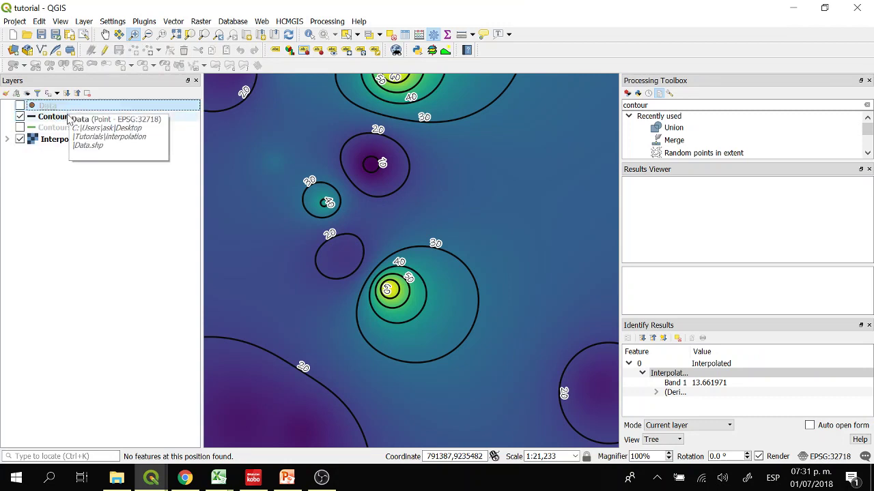
{"action": "left_click", "coordinate": [68, 117]}
{"action": "right_click", "coordinate": [69, 120]}
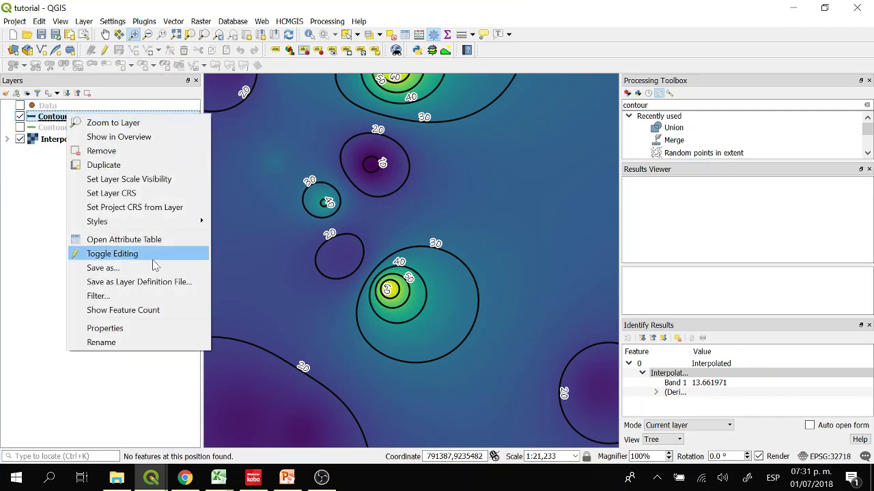
{"action": "left_click", "coordinate": [103, 267]}
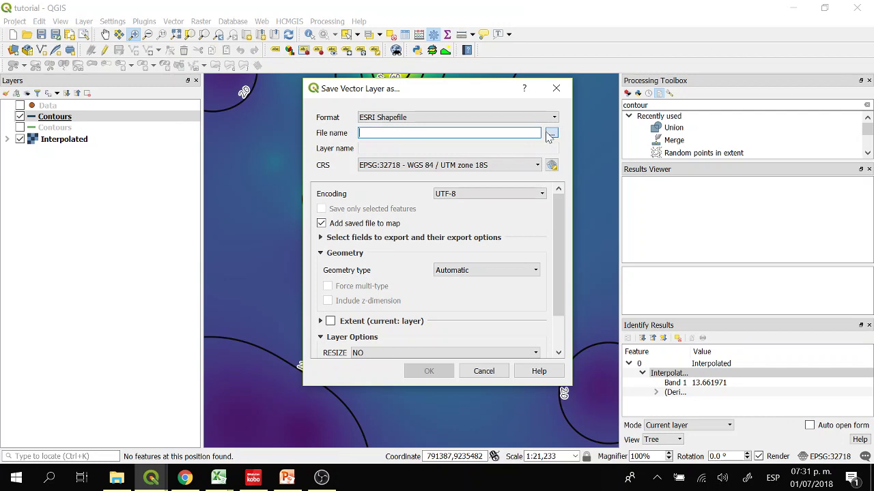
{"action": "left_click", "coordinate": [550, 134]}
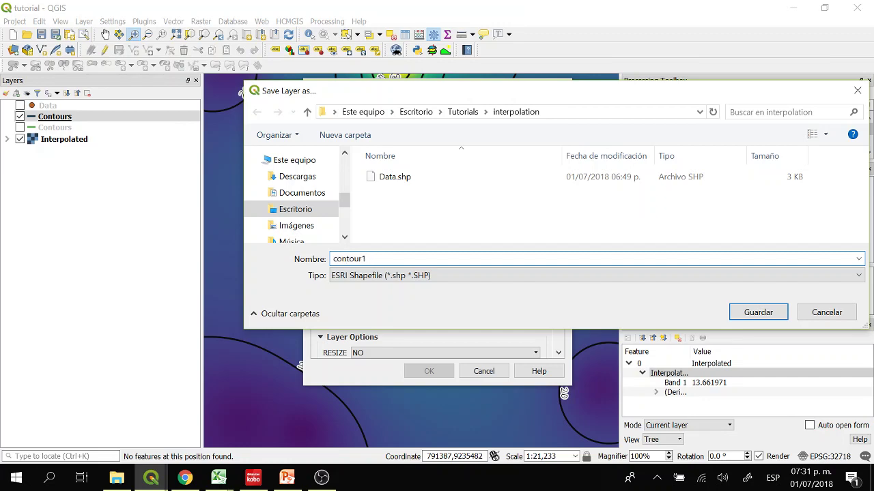
{"action": "key", "text": "Return"}
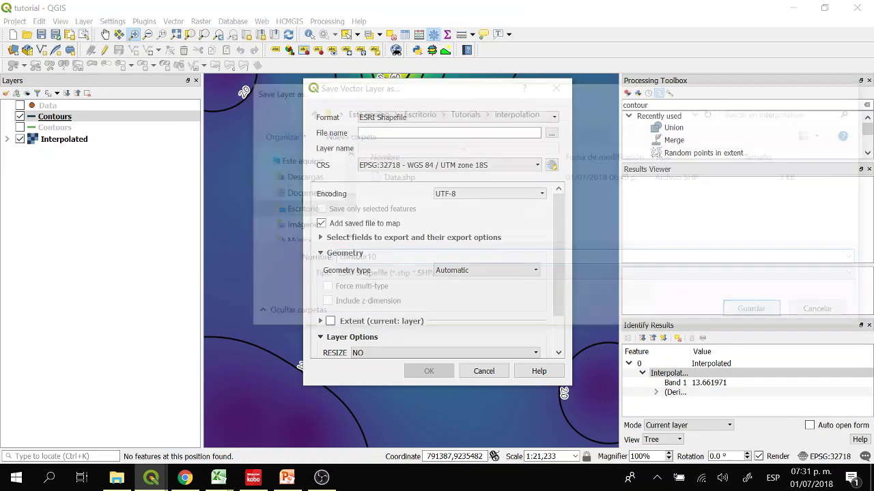
{"action": "left_click", "coordinate": [412, 373]}
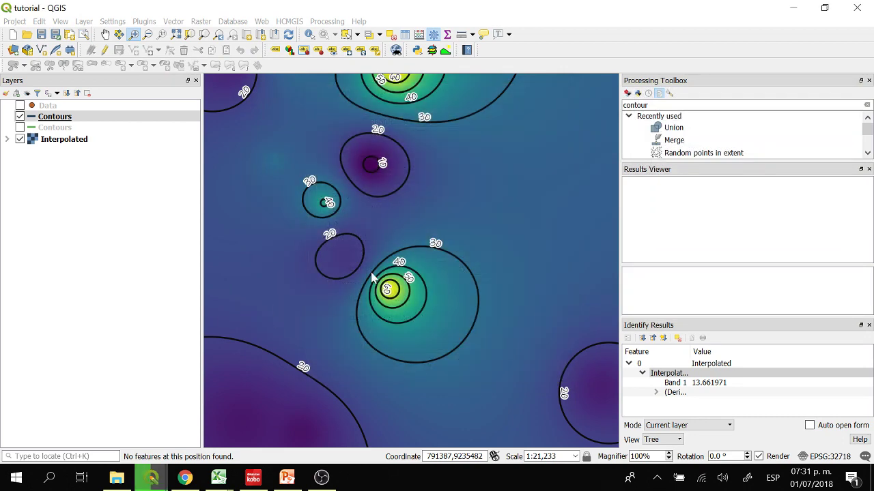
Step: Save the Interpolated raster as a GeoTIFF named SO4_interp in the Correlation folder and hide the newly added layer
{"action": "left_click", "coordinate": [78, 151]}
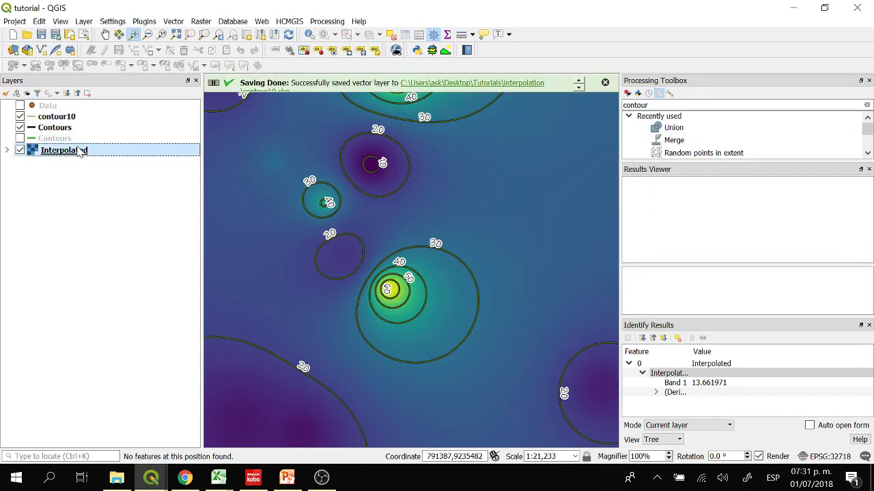
{"action": "right_click", "coordinate": [79, 151]}
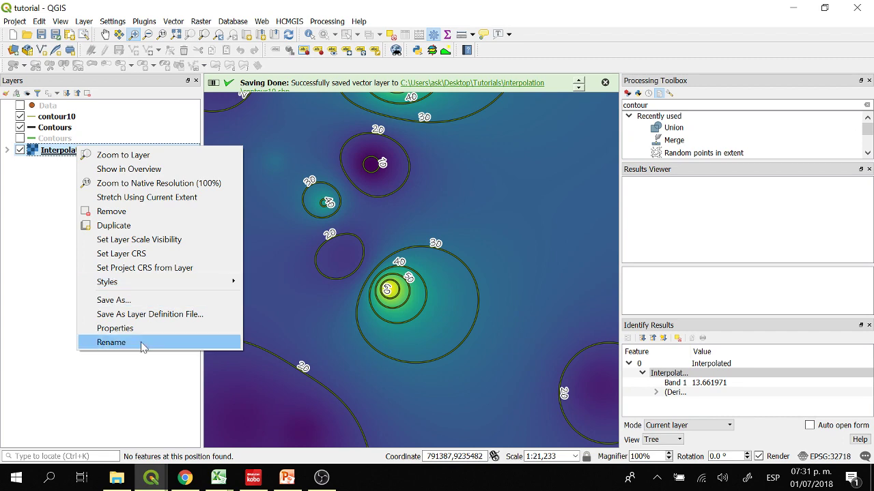
{"action": "left_click", "coordinate": [114, 300]}
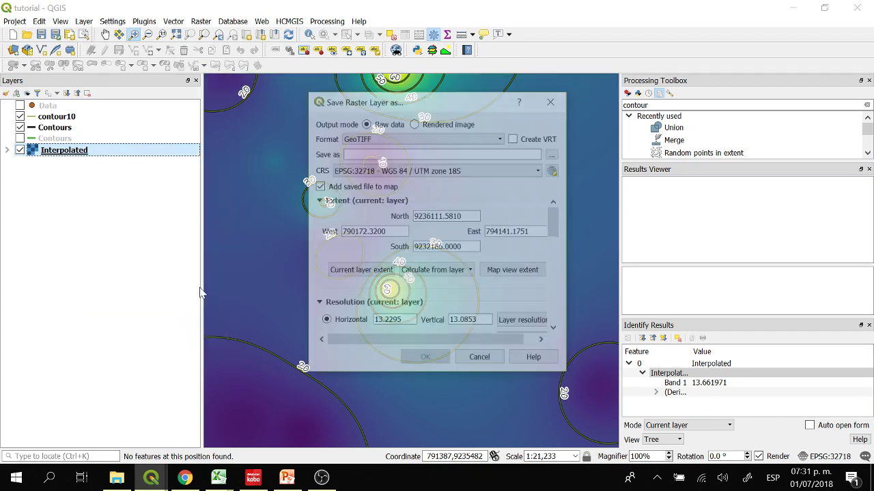
{"action": "left_click", "coordinate": [553, 155]}
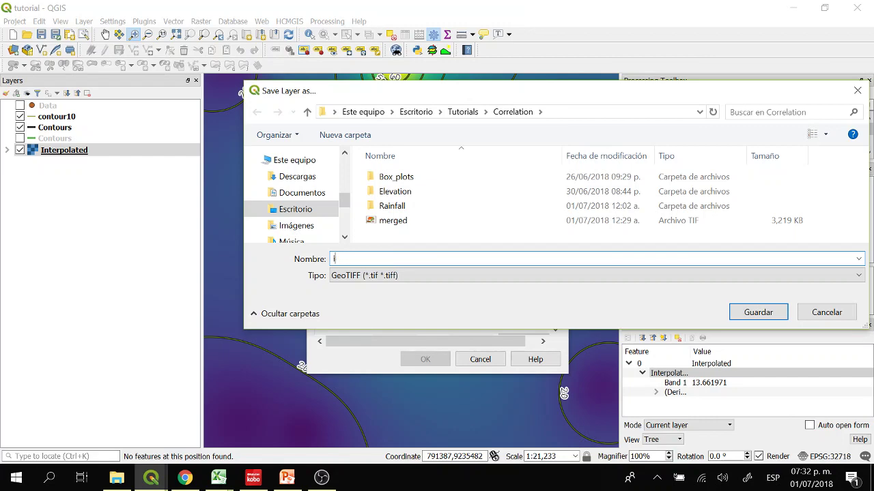
{"action": "type", "text": "S"}
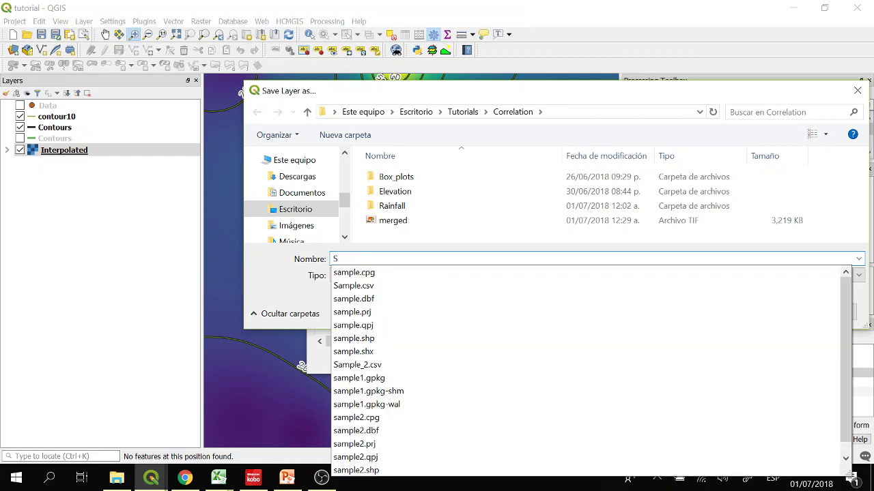
{"action": "type", "text": "O4_interp"}
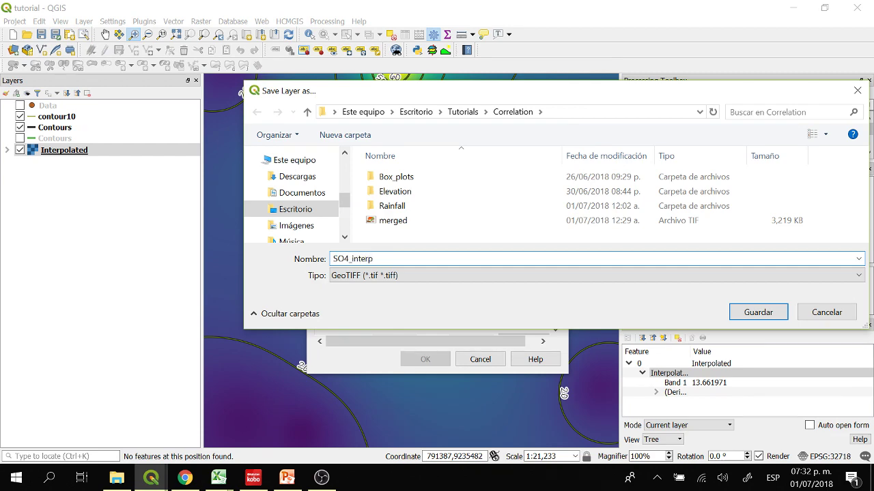
{"action": "key", "text": "Return"}
{"action": "left_click", "coordinate": [426, 359]}
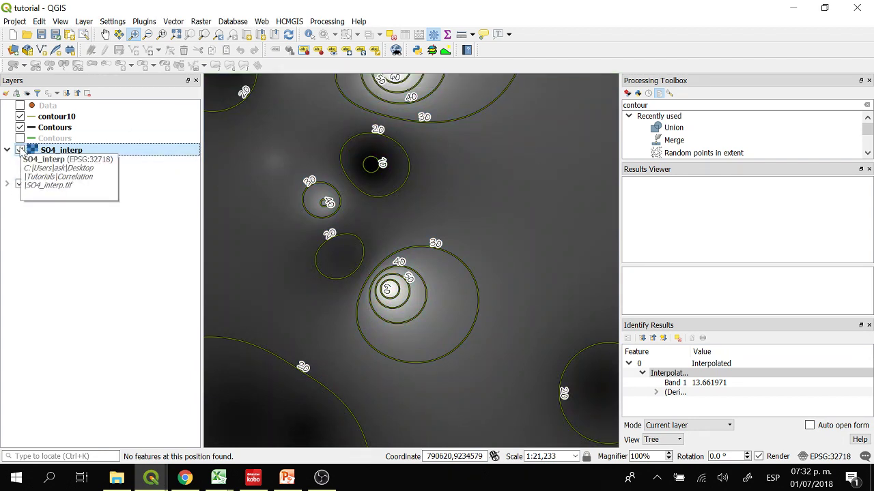
{"action": "left_click", "coordinate": [20, 149]}
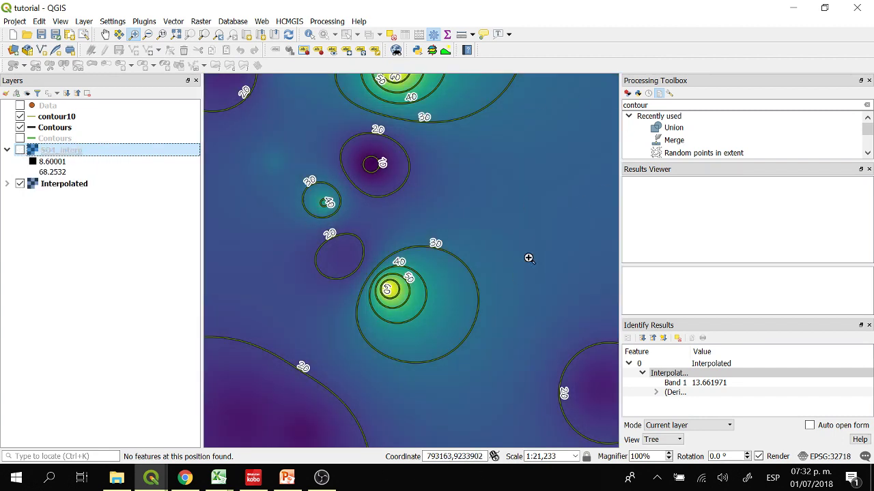